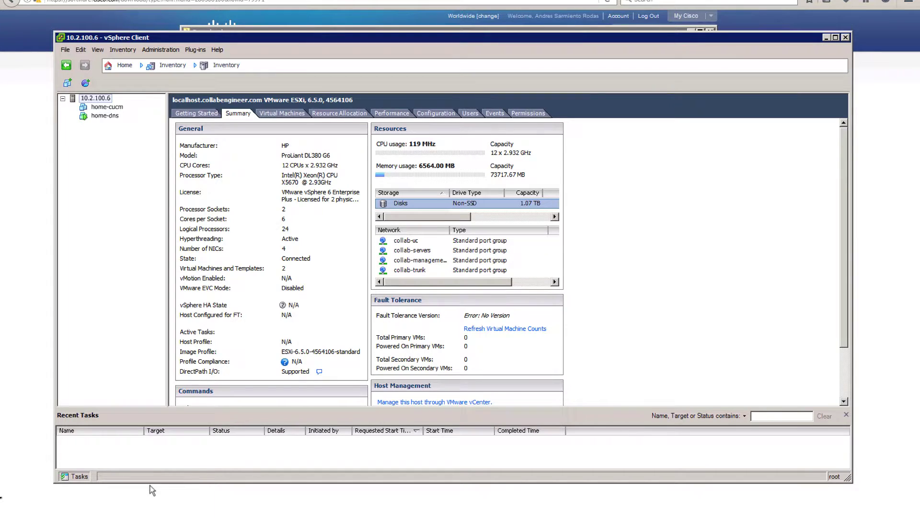
- Select the Bootable_UCSInstall_UCOS_11.5.1.12900-21.sgn file in Downloads, then minimize the window
{"action": "key", "text": "alt+Tab"}
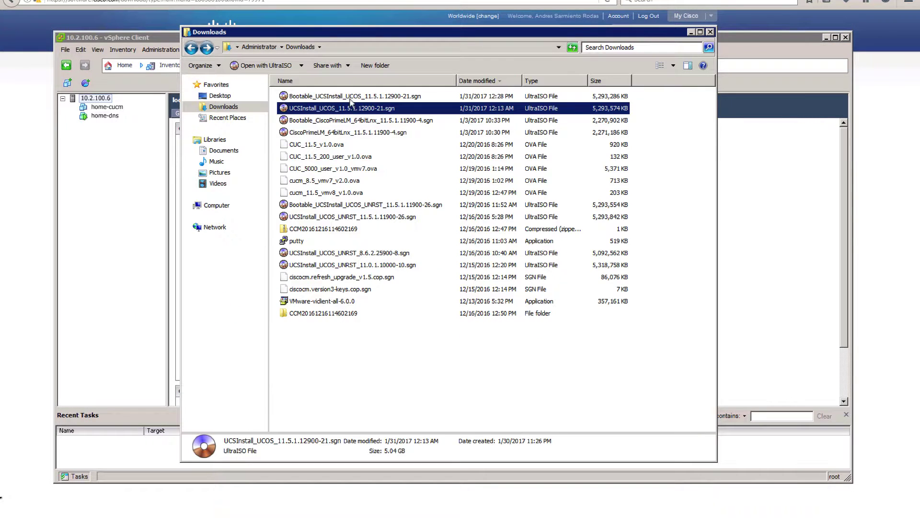
{"action": "left_click", "coordinate": [351, 97]}
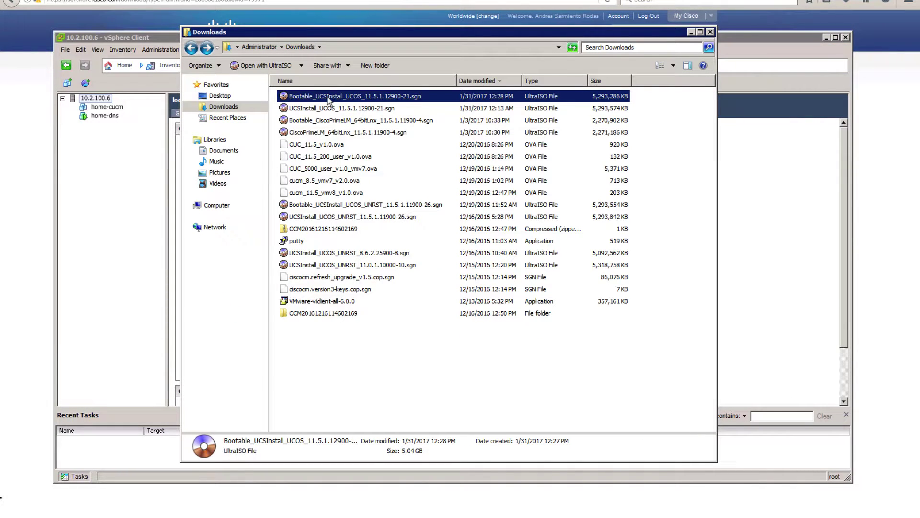
{"action": "left_click", "coordinate": [691, 31]}
- Open the home-cucm console, power the VM on, and close the console
{"action": "left_click", "coordinate": [103, 107]}
{"action": "right_click", "coordinate": [103, 107]}
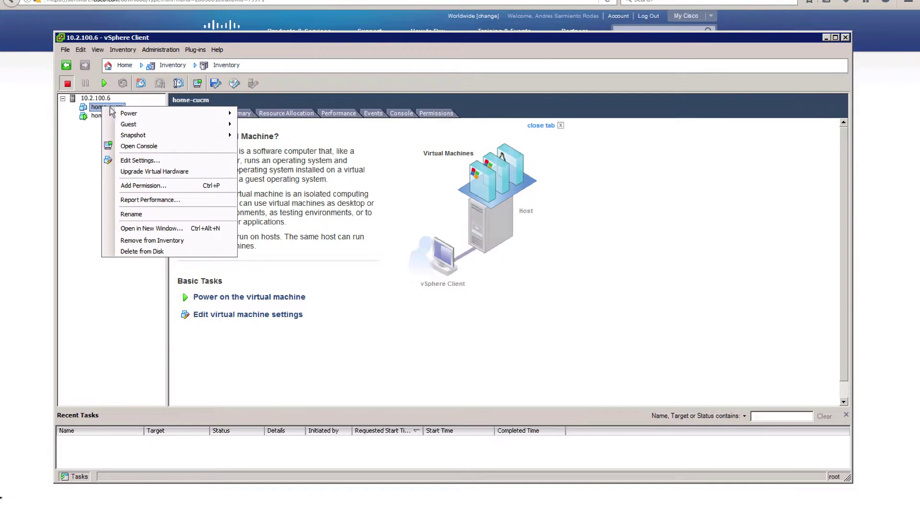
{"action": "left_click", "coordinate": [173, 147]}
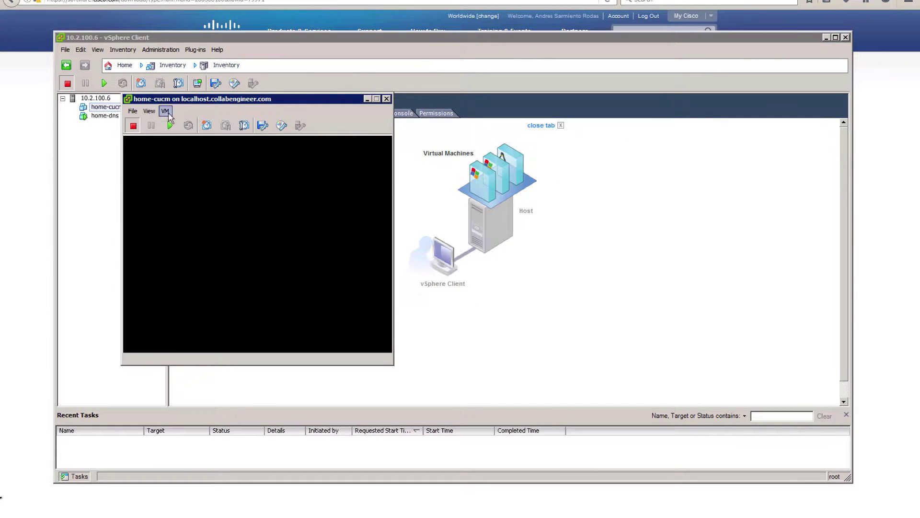
{"action": "left_click", "coordinate": [170, 126]}
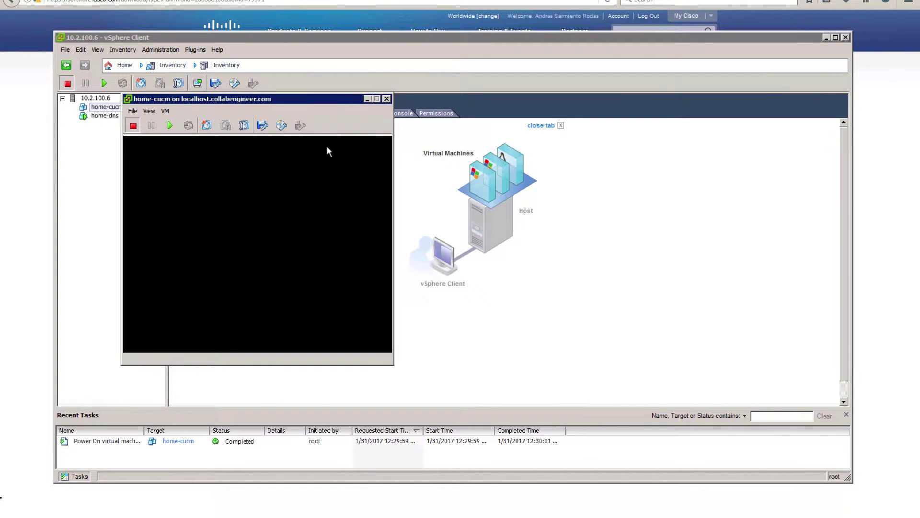
{"action": "left_click", "coordinate": [386, 99]}
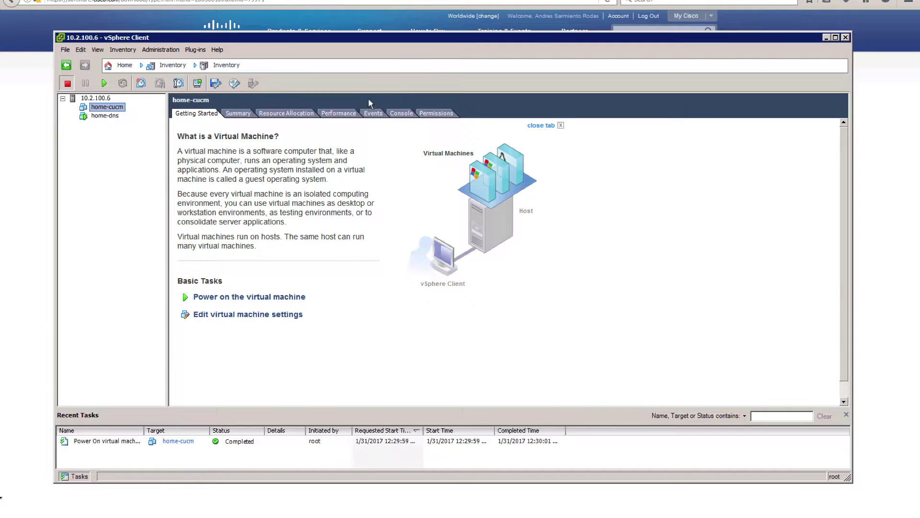
- Browse the Disks datastore's iso folder from the host summary
{"action": "left_click", "coordinate": [95, 98]}
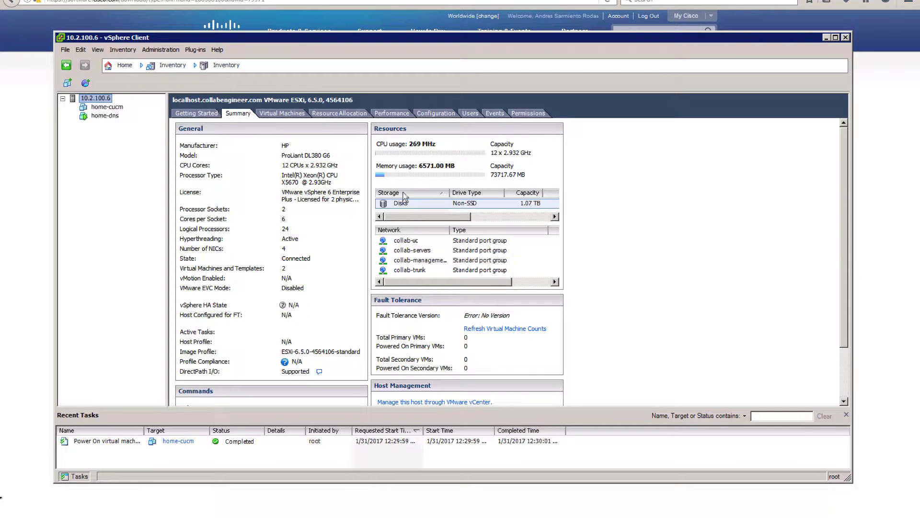
{"action": "right_click", "coordinate": [415, 207]}
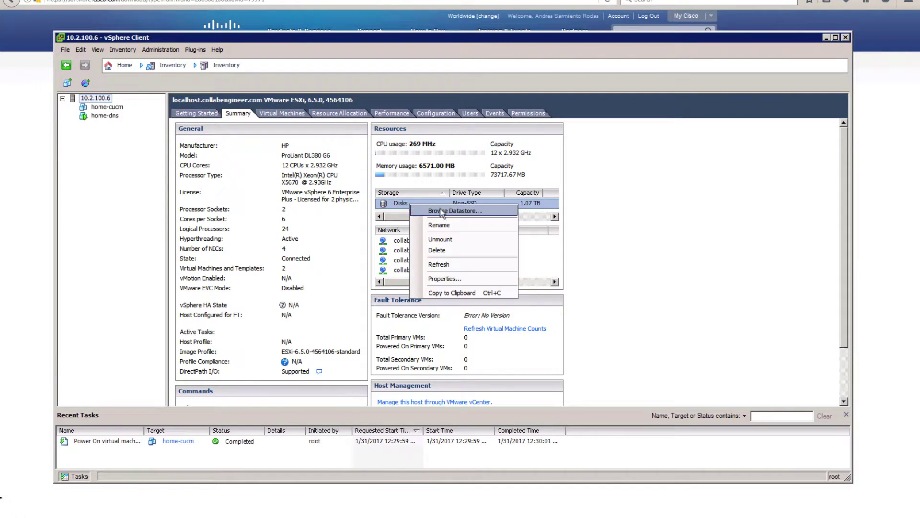
{"action": "left_click", "coordinate": [440, 213]}
{"action": "left_click", "coordinate": [259, 222]}
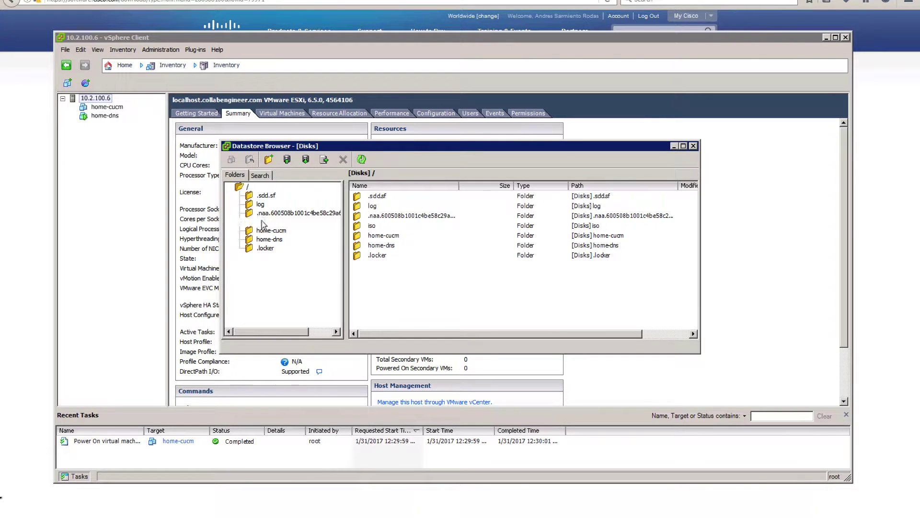
{"action": "left_click", "coordinate": [693, 146]}
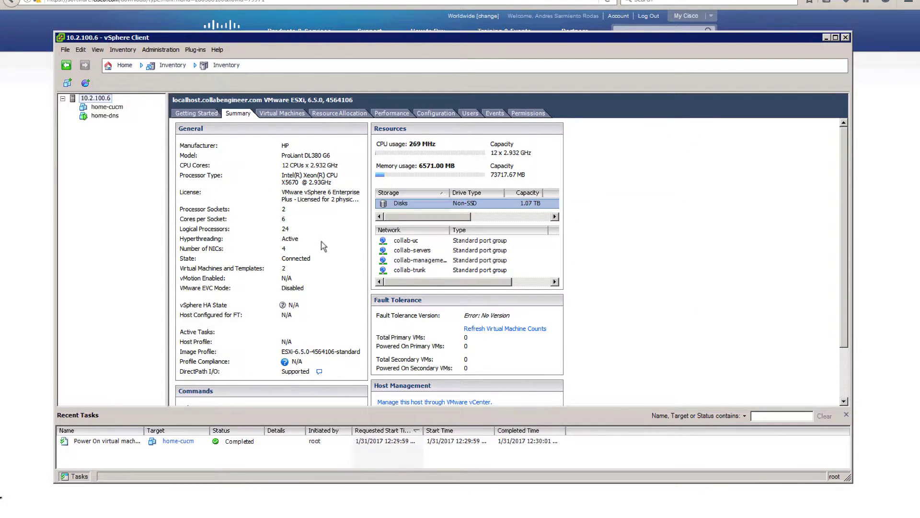
- Review home-cucm's hardware settings in Edit Settings, then close the properties
{"action": "left_click", "coordinate": [116, 109]}
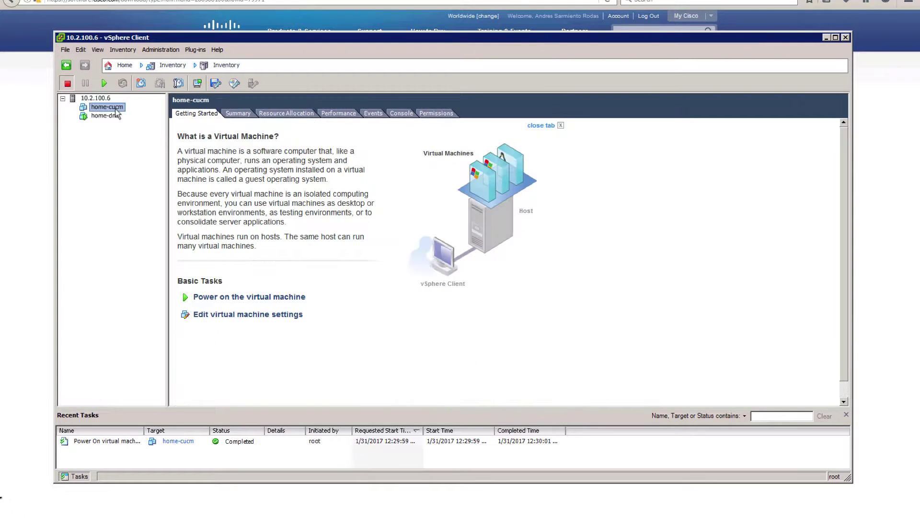
{"action": "right_click", "coordinate": [116, 109]}
{"action": "left_click", "coordinate": [177, 163]}
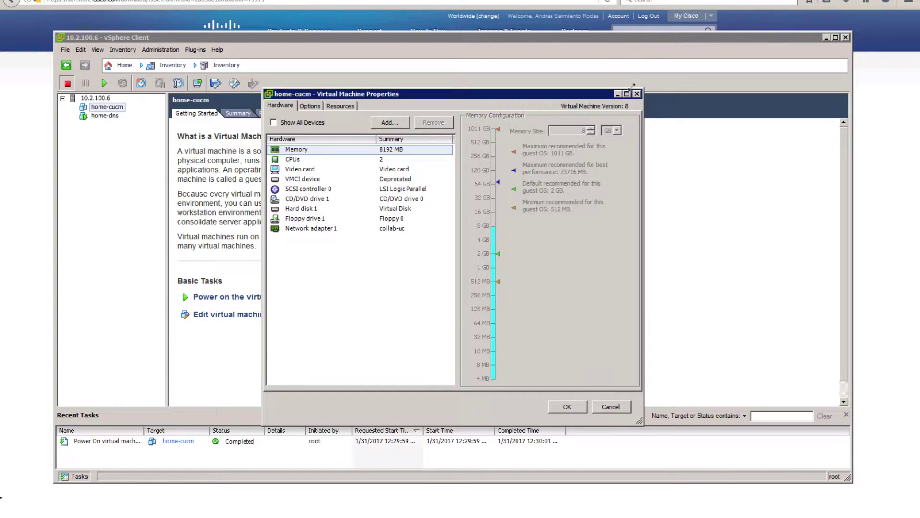
{"action": "left_click", "coordinate": [637, 94]}
- Retry powering on home-cucm from its console and dismiss the already-powered-on error
{"action": "left_click", "coordinate": [191, 508]}
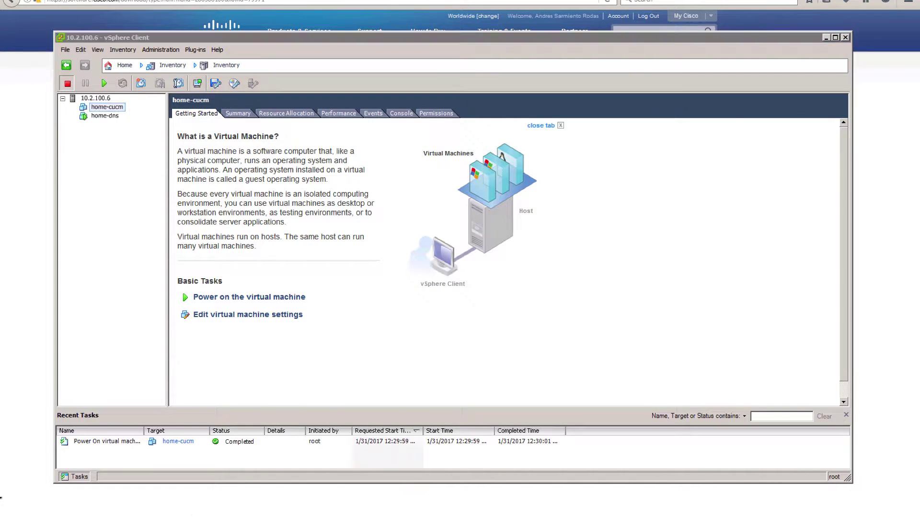
{"action": "left_click", "coordinate": [199, 511]}
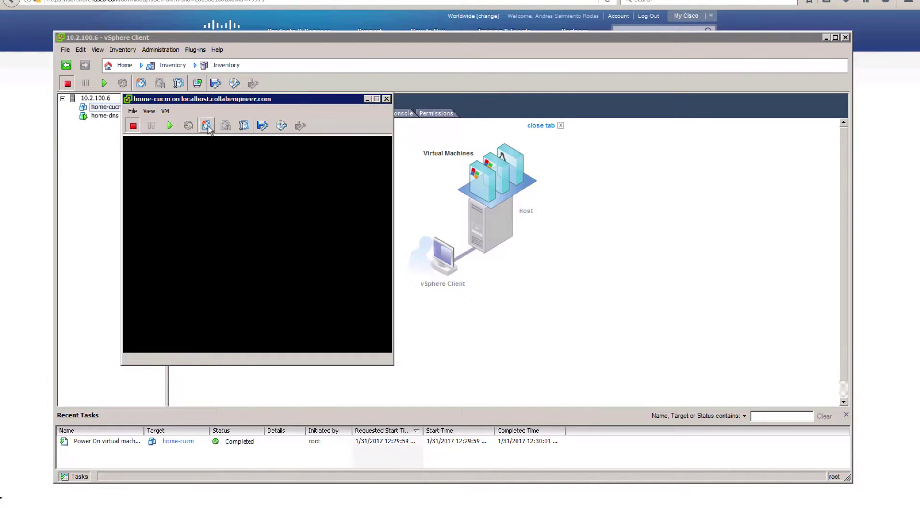
{"action": "left_click", "coordinate": [170, 126]}
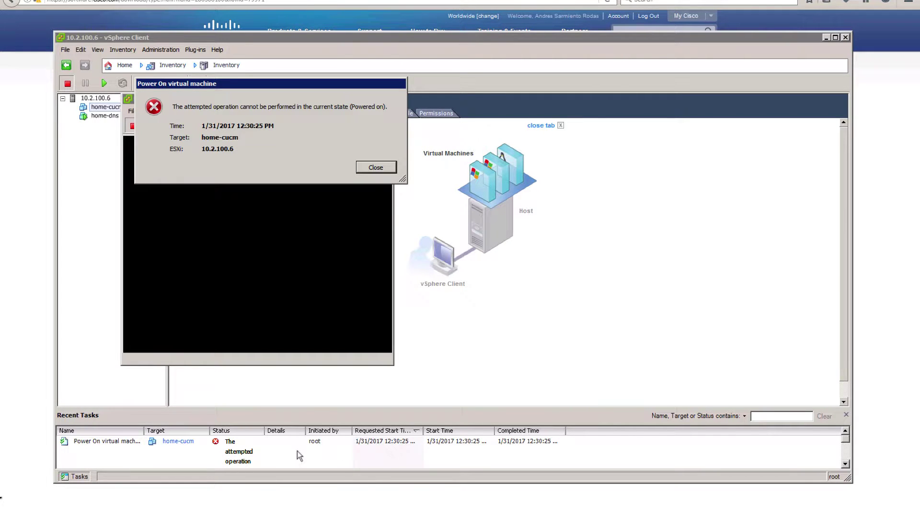
{"action": "left_click", "coordinate": [373, 169]}
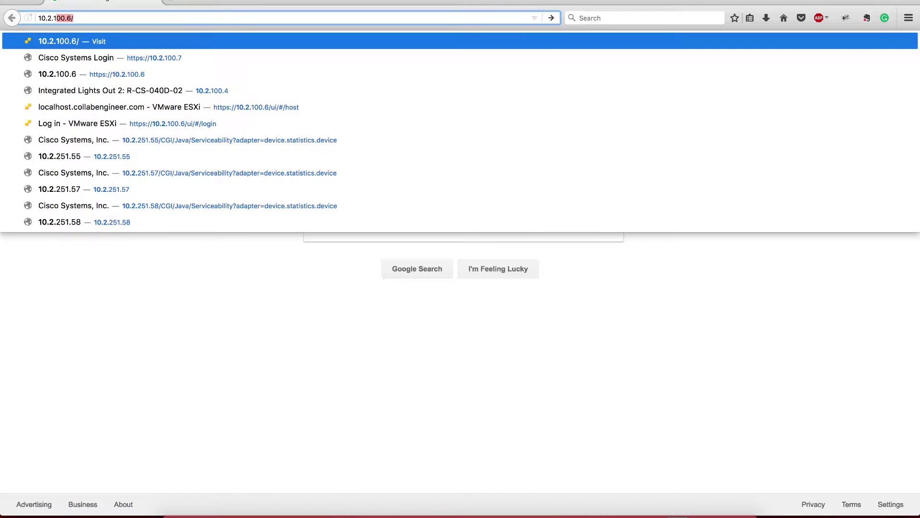
- Log in to ESXi host 10.2.100.6 and view home-cucm's summary under Virtual Machines
{"action": "key", "text": "Return"}
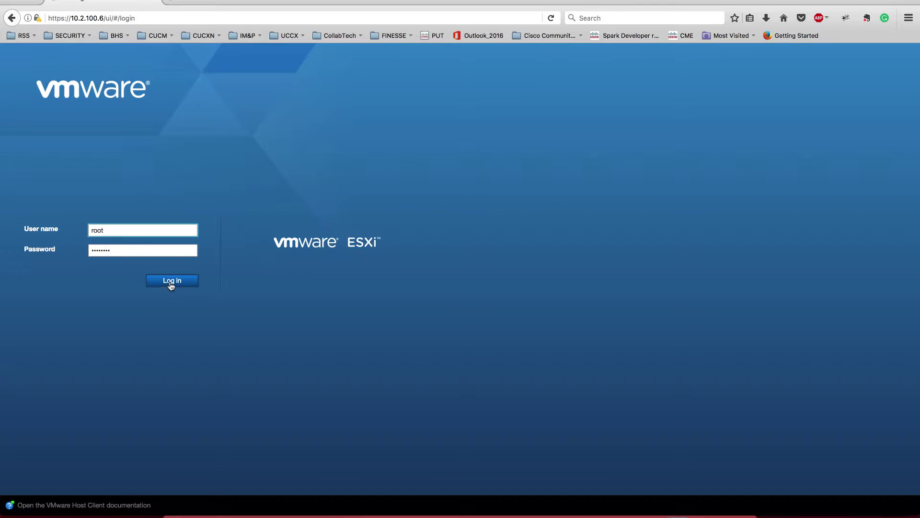
{"action": "left_click", "coordinate": [170, 280]}
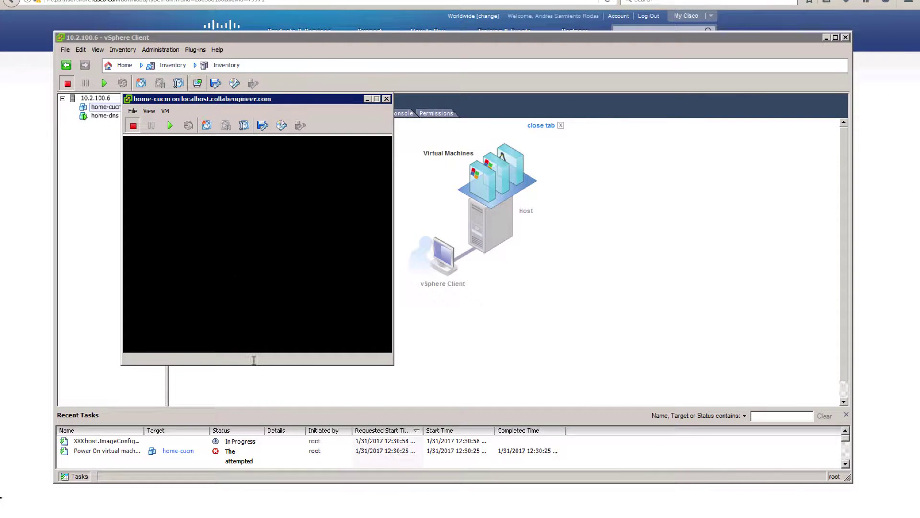
{"action": "key", "text": "ctrl+Left"}
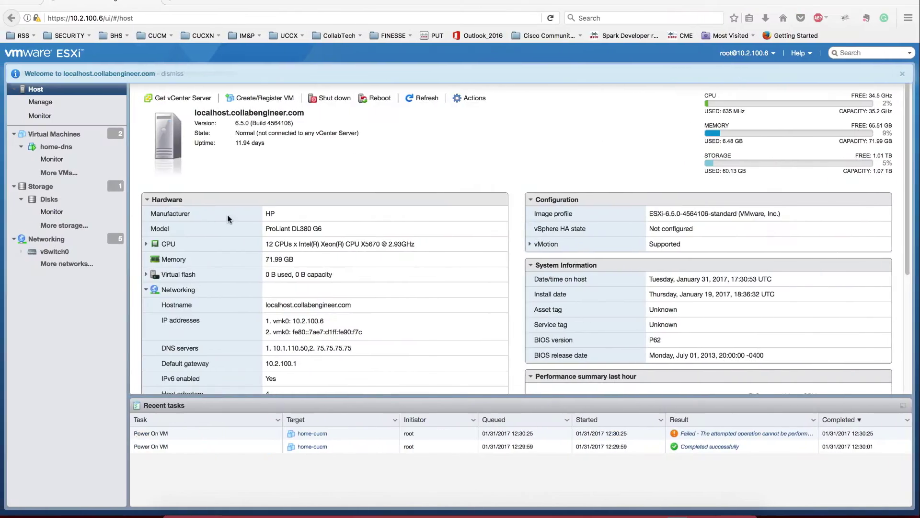
{"action": "left_click", "coordinate": [61, 138]}
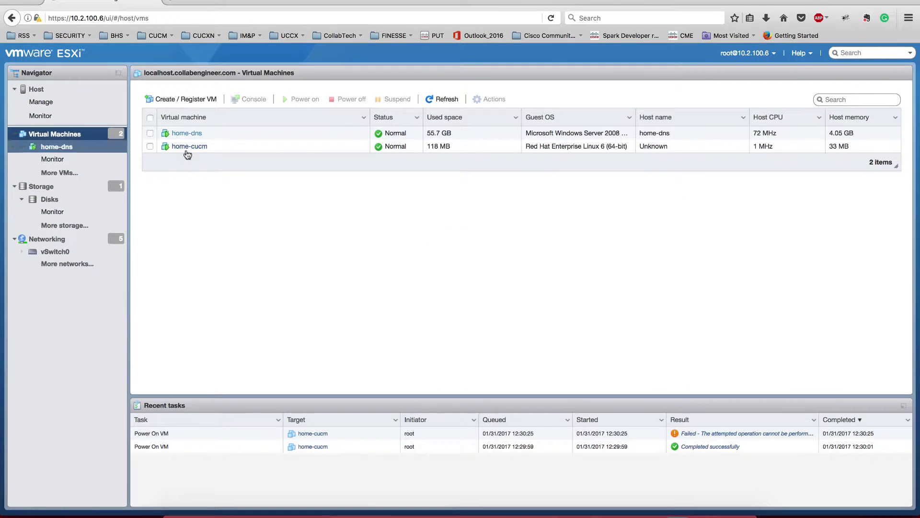
{"action": "left_click", "coordinate": [195, 147]}
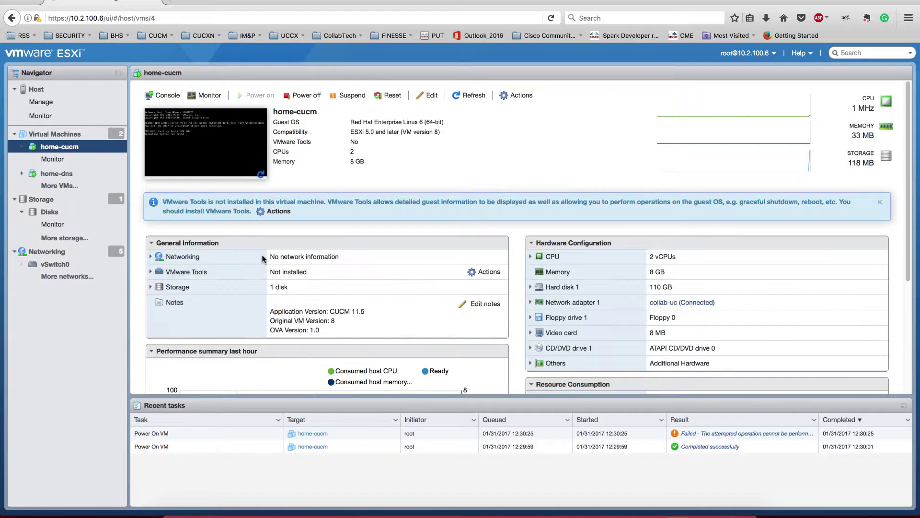
{"action": "key", "text": "ctrl+Right"}
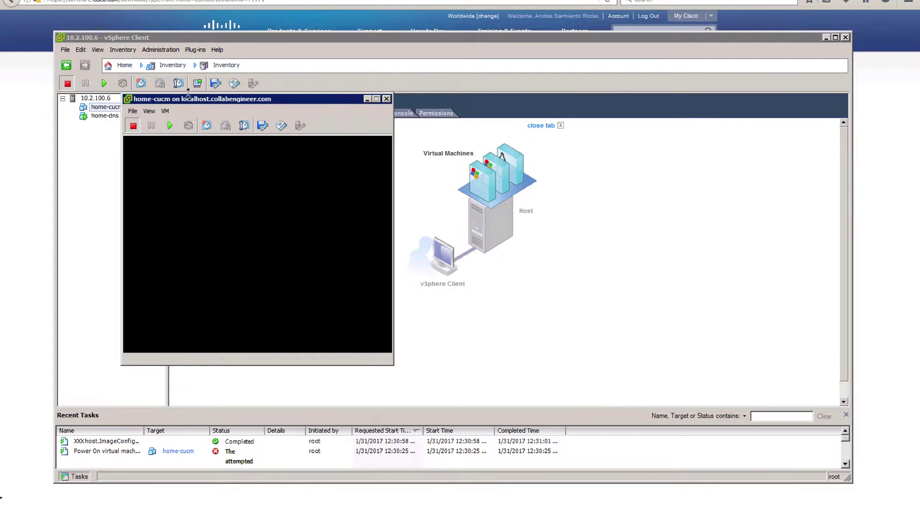
- Close the home-cucm console and vSphere Client, then relaunch vSphere Client from Start
{"action": "double_click", "coordinate": [127, 99]}
{"action": "double_click", "coordinate": [60, 38]}
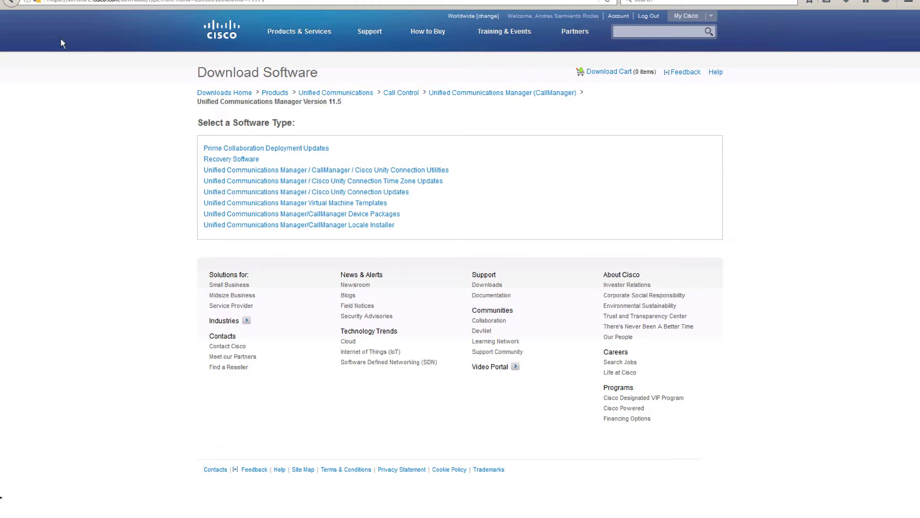
{"action": "left_click", "coordinate": [20, 514]}
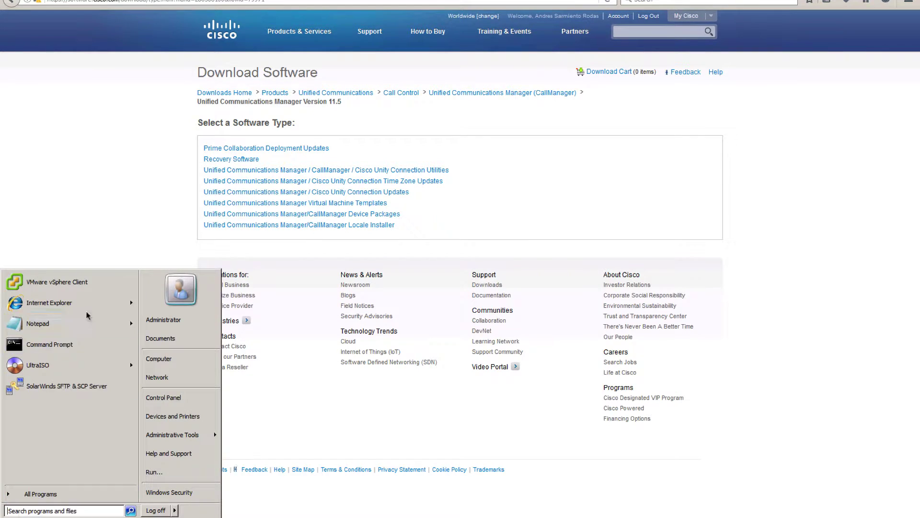
{"action": "left_click", "coordinate": [79, 287]}
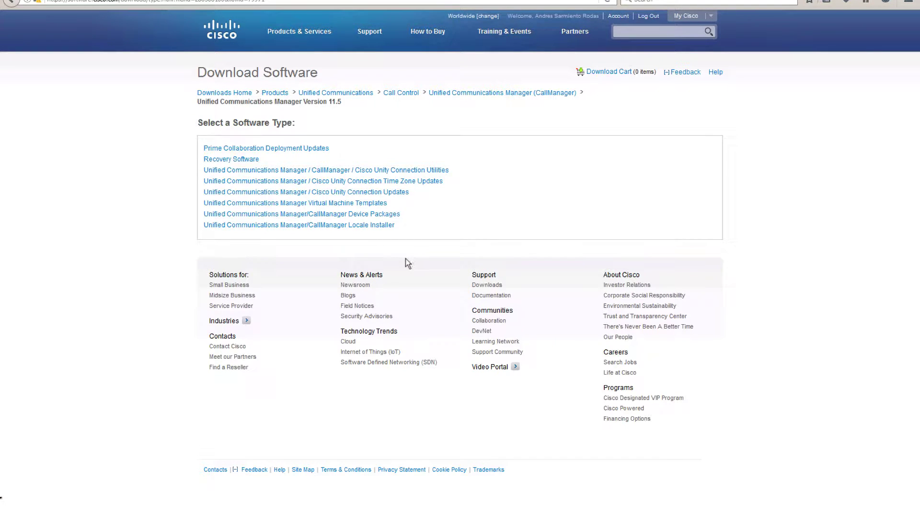
- Log in to the host as root with the account password
{"action": "type", "text": "root"}
{"action": "key", "text": "Tab"}
{"action": "type", "text": "********"}
{"action": "key", "text": "Return"}
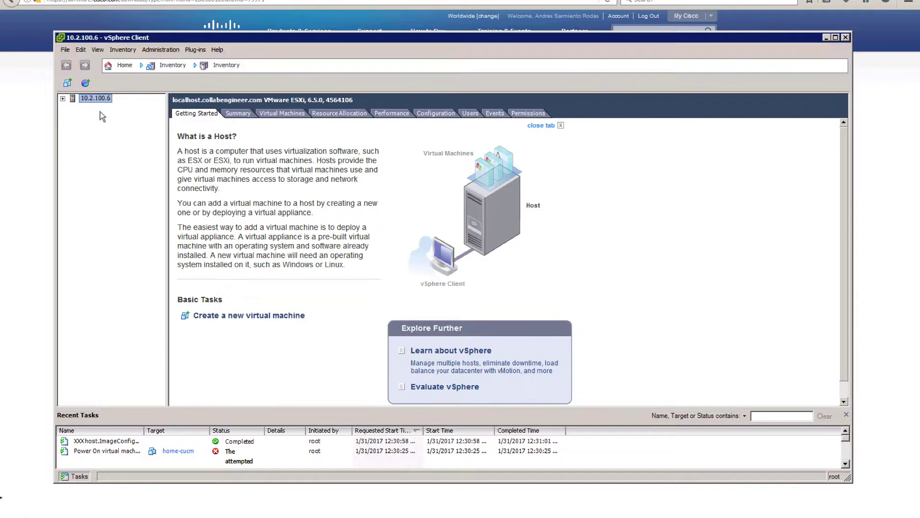
- Expand the host's VM list and open the home-cucm console
{"action": "left_click", "coordinate": [96, 109]}
{"action": "left_click", "coordinate": [103, 115]}
{"action": "left_click", "coordinate": [112, 107]}
{"action": "right_click", "coordinate": [118, 109]}
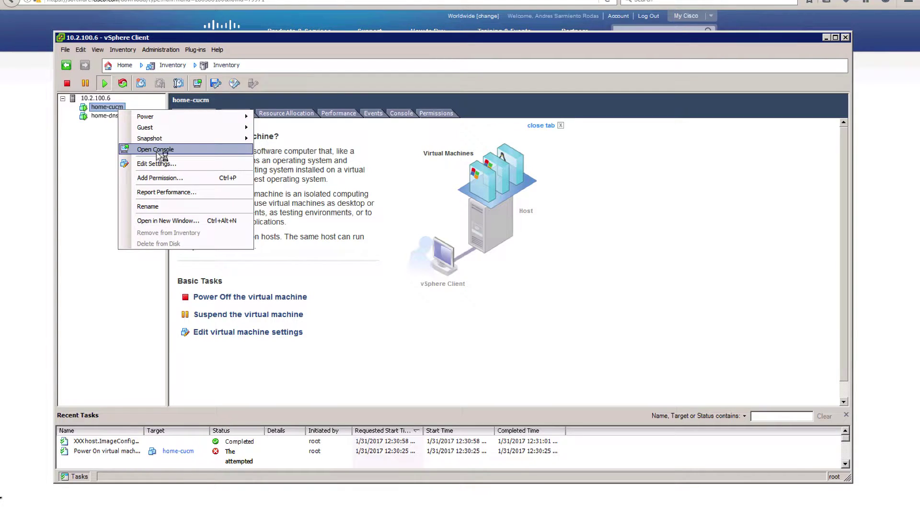
{"action": "left_click", "coordinate": [156, 150]}
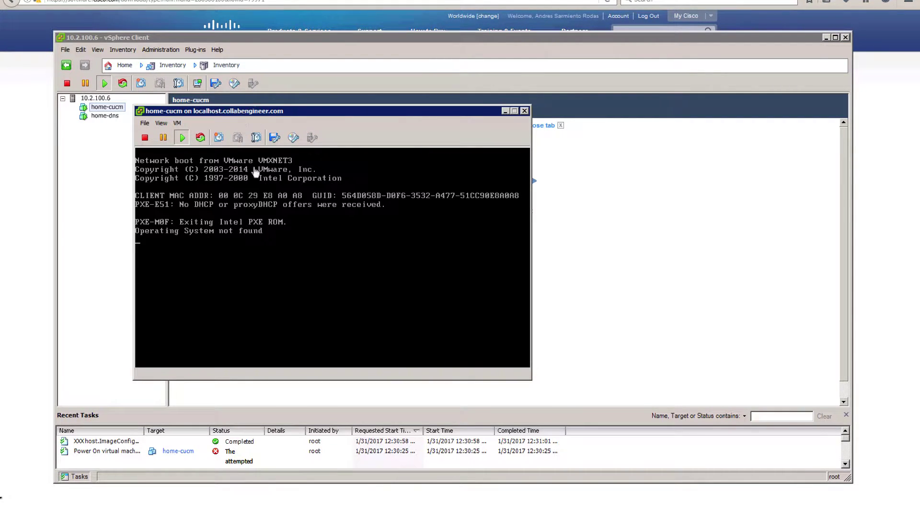
- Mount the newest Bootable UCSInstall ISO from local disk, sorted by date modified
{"action": "left_click", "coordinate": [291, 140]}
{"action": "mouse_move", "coordinate": [336, 152]}
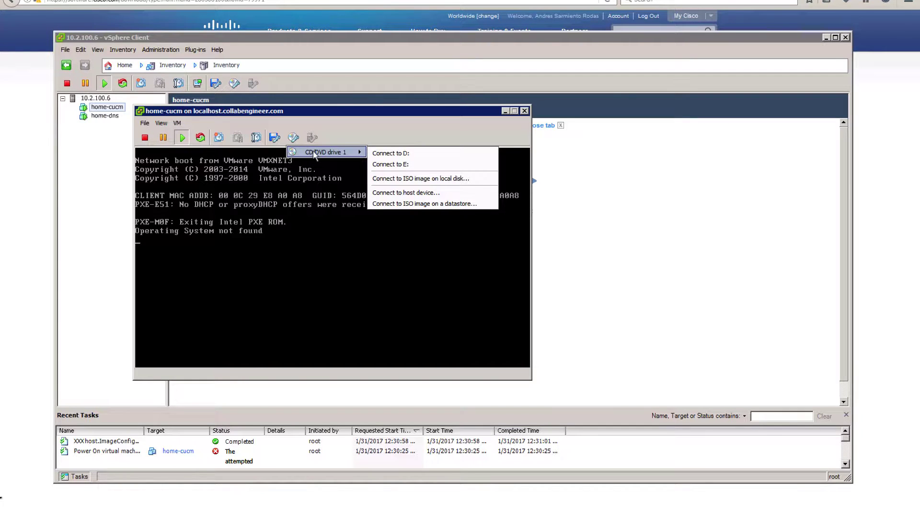
{"action": "left_click", "coordinate": [410, 179]}
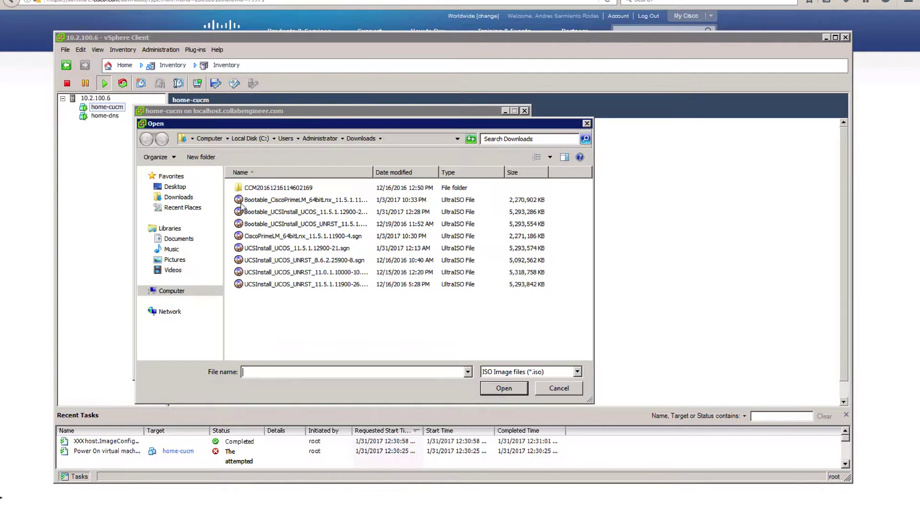
{"action": "left_click", "coordinate": [408, 175]}
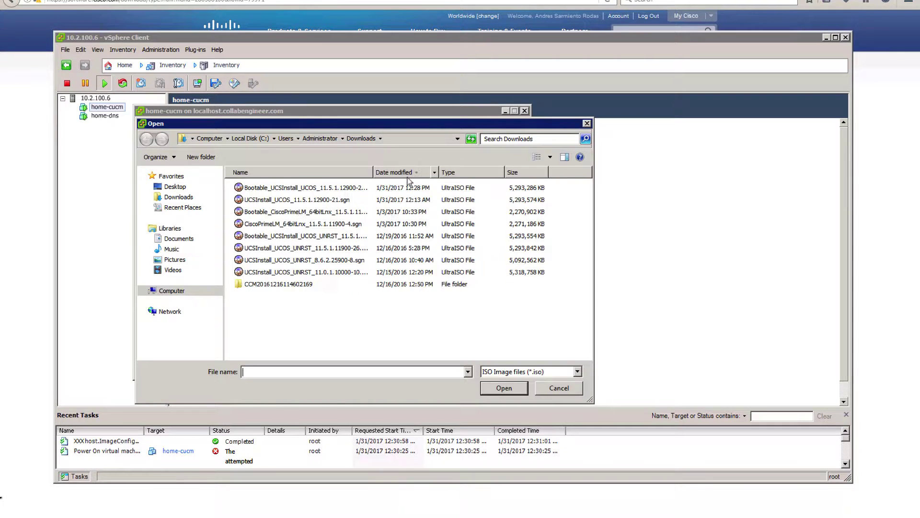
{"action": "left_click", "coordinate": [312, 191]}
{"action": "double_click", "coordinate": [312, 190]}
- Send Ctrl+Alt+Del to the guest so it reboots from the disc
{"action": "left_click", "coordinate": [174, 124]}
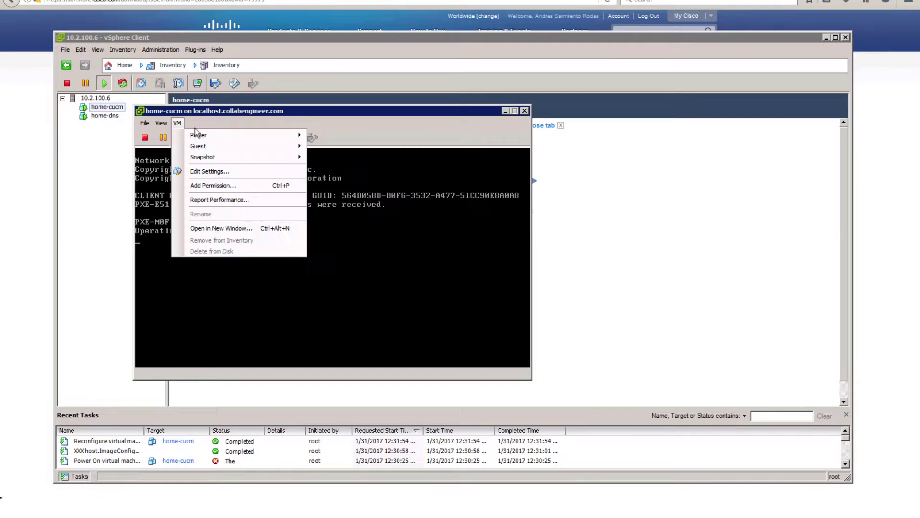
{"action": "mouse_move", "coordinate": [232, 151]}
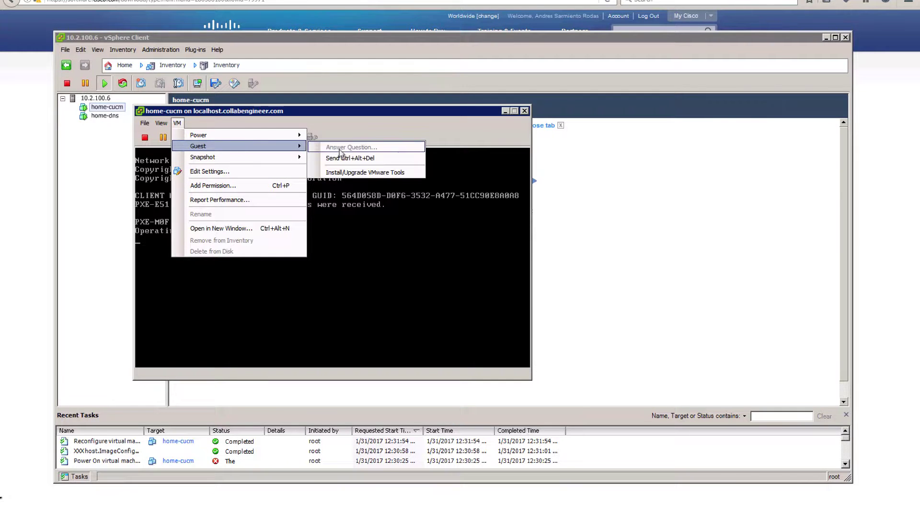
{"action": "left_click", "coordinate": [347, 162]}
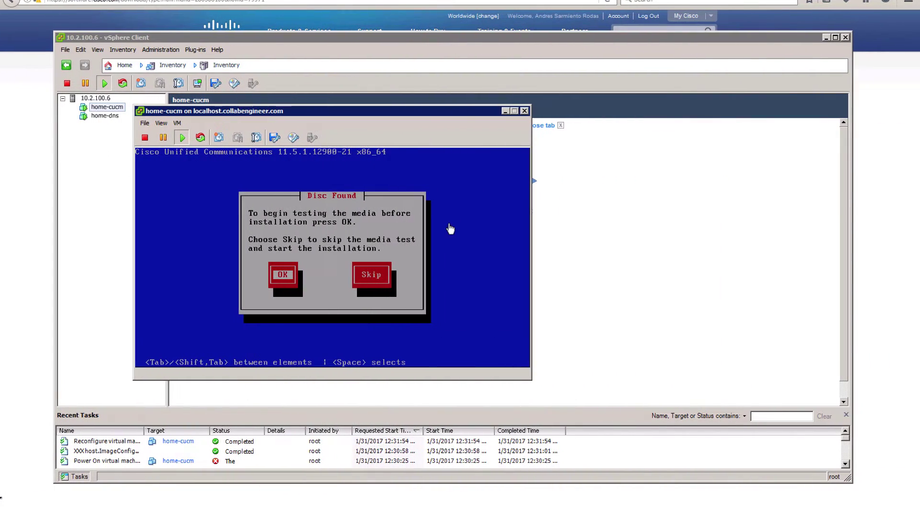
- Start the Disc Found media test and dismiss the missing-checksum error
{"action": "left_click", "coordinate": [450, 228]}
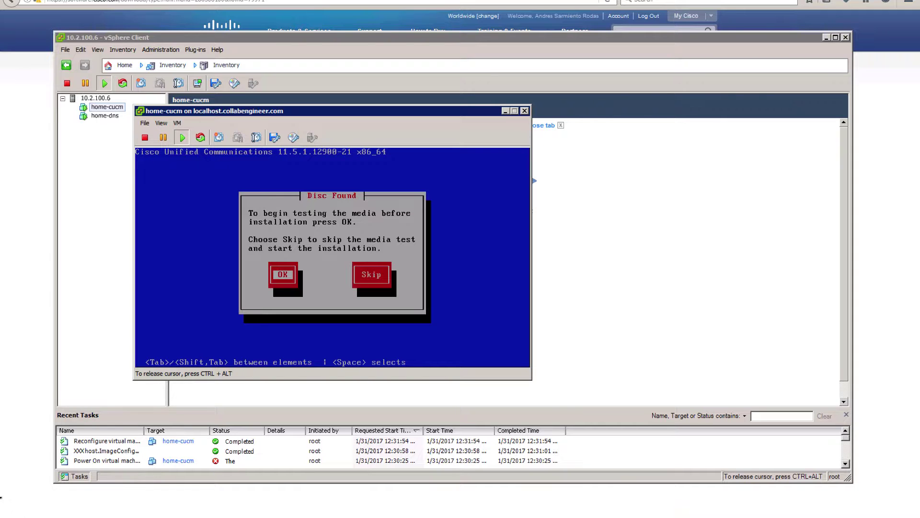
{"action": "key", "text": "Return"}
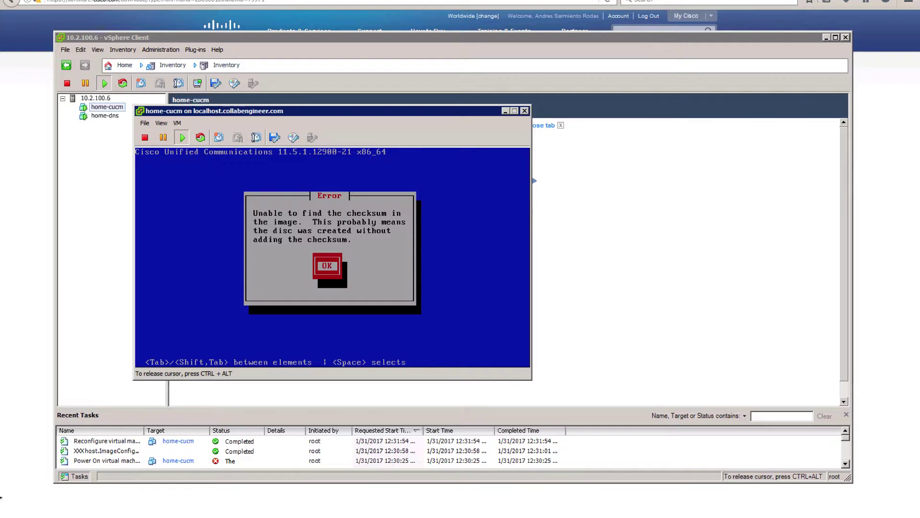
{"action": "key", "text": "Return"}
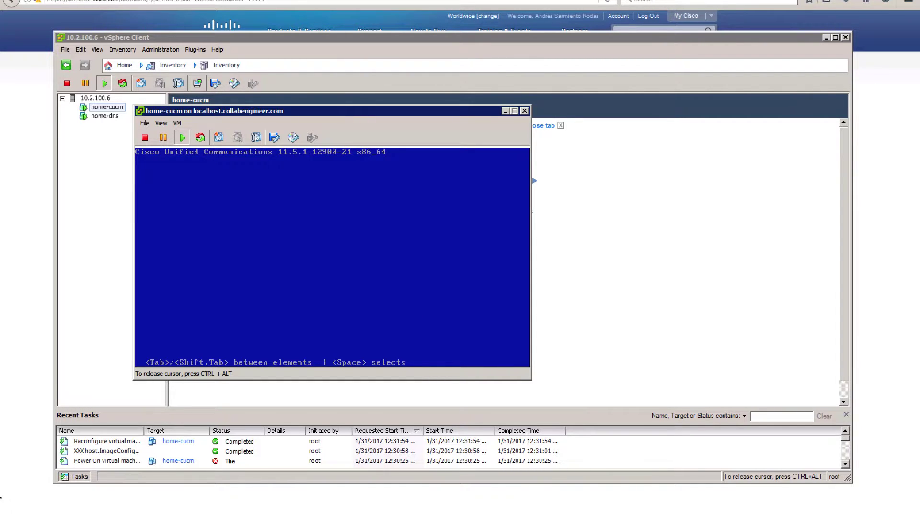
- Release the mouse, move the console window aside, and switch to the ESXi page desktop
{"action": "key", "text": "ctrl+alt"}
{"action": "left_click_drag", "start_coordinate": [321, 115], "coordinate": [445, 117]}
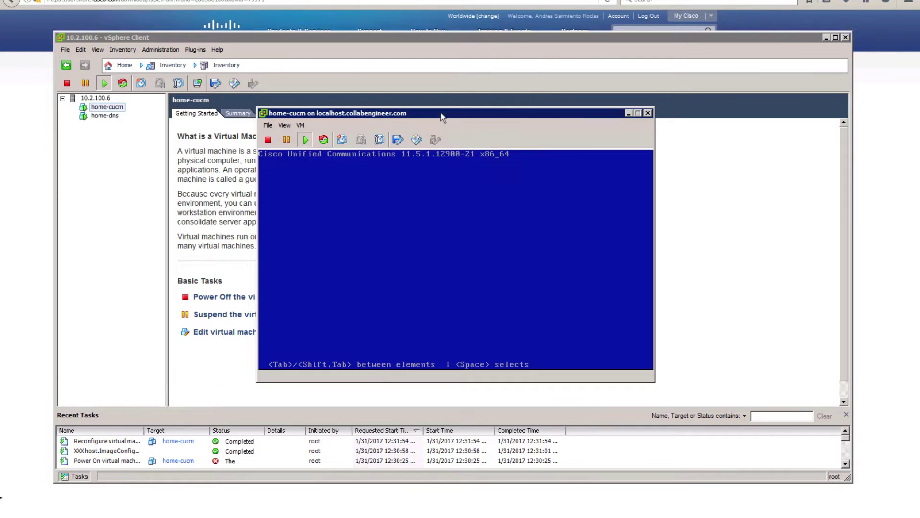
{"action": "left_click_drag", "start_coordinate": [384, 115], "coordinate": [354, 119]}
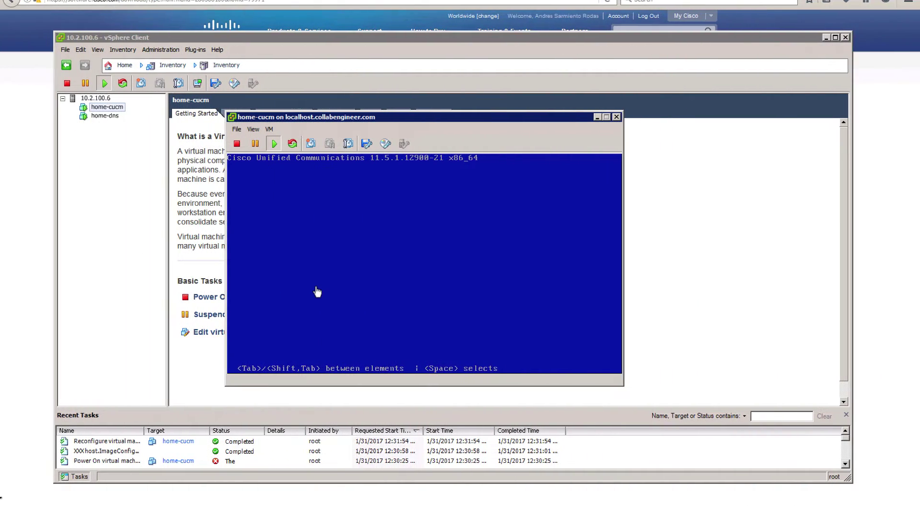
{"action": "key", "text": "ctrl+Left"}
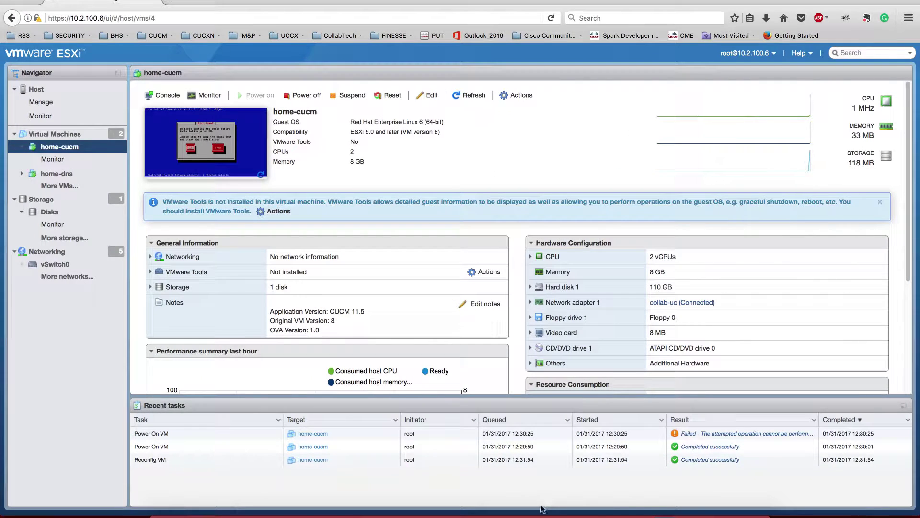
- Switch to the SketchBook Express network diagram from the Dock
{"action": "left_click", "coordinate": [665, 515]}
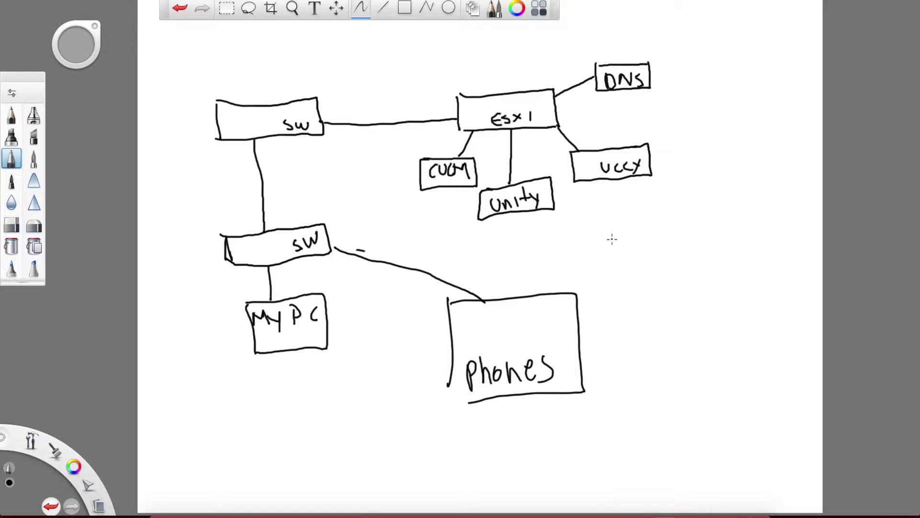
- Handwrite a DNS bullet branching to A and PTR, redoing a mis-drawn letter
{"action": "left_click_drag", "start_coordinate": [611, 249], "coordinate": [612, 245]}
{"action": "mouse_move", "coordinate": [624, 240]}
{"action": "left_mouse_down"}
{"action": "mouse_move", "coordinate": [625, 254]}
{"action": "mouse_move", "coordinate": [645, 242]}
{"action": "left_mouse_up"}
{"action": "left_click_drag", "start_coordinate": [656, 244], "coordinate": [617, 278]}
{"action": "mouse_move", "coordinate": [675, 243]}
{"action": "left_mouse_down"}
{"action": "mouse_move", "coordinate": [712, 234]}
{"action": "mouse_move", "coordinate": [723, 218]}
{"action": "mouse_move", "coordinate": [729, 237]}
{"action": "left_mouse_up"}
{"action": "left_click_drag", "start_coordinate": [720, 230], "coordinate": [728, 229]}
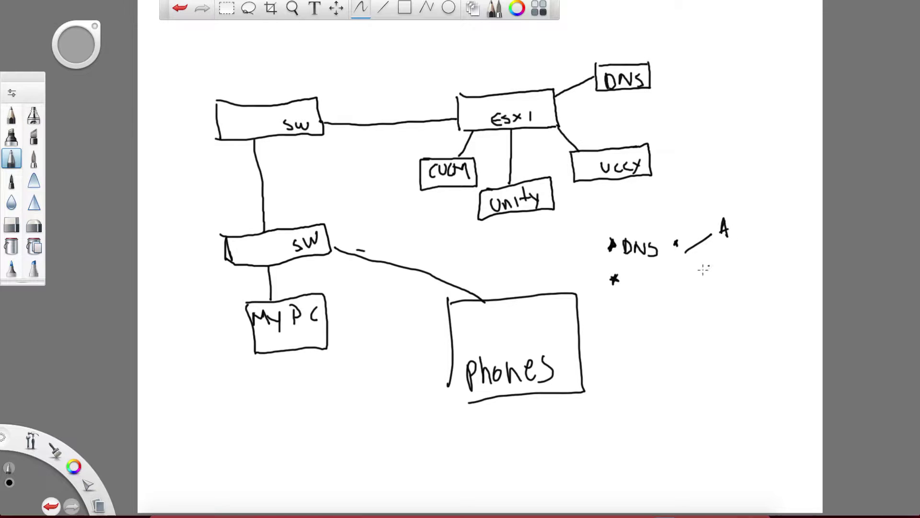
{"action": "mouse_move", "coordinate": [688, 253]}
{"action": "left_mouse_down"}
{"action": "mouse_move", "coordinate": [734, 273]}
{"action": "mouse_move", "coordinate": [714, 267]}
{"action": "left_mouse_up"}
{"action": "key", "text": "ctrl+z"}
{"action": "key", "text": "ctrl+z"}
{"action": "mouse_move", "coordinate": [718, 260]}
{"action": "left_mouse_down"}
{"action": "mouse_move", "coordinate": [718, 272]}
{"action": "mouse_move", "coordinate": [734, 261]}
{"action": "left_mouse_up"}
{"action": "mouse_move", "coordinate": [730, 261]}
{"action": "left_mouse_down"}
{"action": "mouse_move", "coordinate": [729, 272]}
{"action": "mouse_move", "coordinate": [736, 263]}
{"action": "mouse_move", "coordinate": [745, 272]}
{"action": "left_mouse_up"}
- Handwrite the NTP, DG and IP bullets below DNS
{"action": "mouse_move", "coordinate": [629, 286]}
{"action": "left_mouse_down"}
{"action": "mouse_move", "coordinate": [636, 274]}
{"action": "mouse_move", "coordinate": [646, 276]}
{"action": "mouse_move", "coordinate": [643, 288]}
{"action": "mouse_move", "coordinate": [651, 277]}
{"action": "mouse_move", "coordinate": [655, 283]}
{"action": "left_mouse_up"}
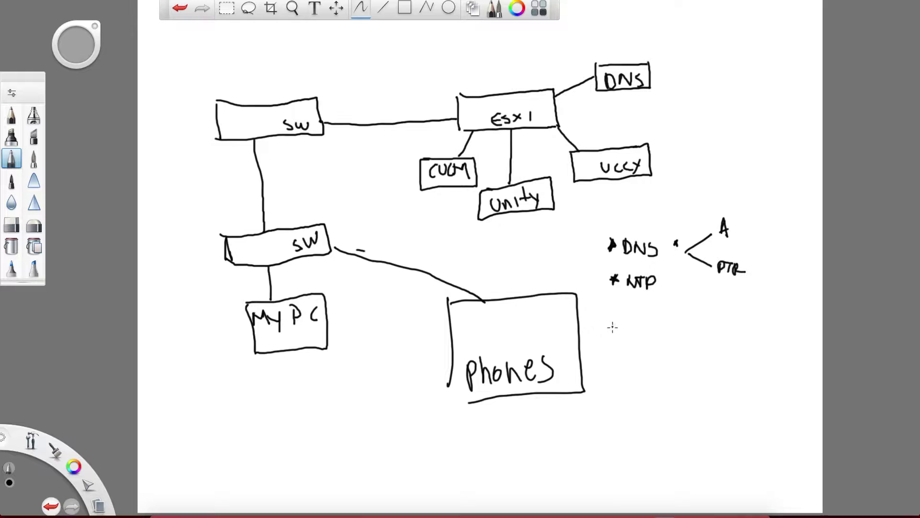
{"action": "left_click_drag", "start_coordinate": [614, 314], "coordinate": [615, 321]}
{"action": "mouse_move", "coordinate": [613, 317]}
{"action": "left_mouse_down"}
{"action": "mouse_move", "coordinate": [649, 325]}
{"action": "mouse_move", "coordinate": [623, 350]}
{"action": "left_mouse_up"}
{"action": "mouse_move", "coordinate": [623, 342]}
{"action": "left_mouse_down"}
{"action": "mouse_move", "coordinate": [616, 350]}
{"action": "mouse_move", "coordinate": [624, 346]}
{"action": "left_mouse_up"}
{"action": "left_click_drag", "start_coordinate": [633, 337], "coordinate": [631, 352]}
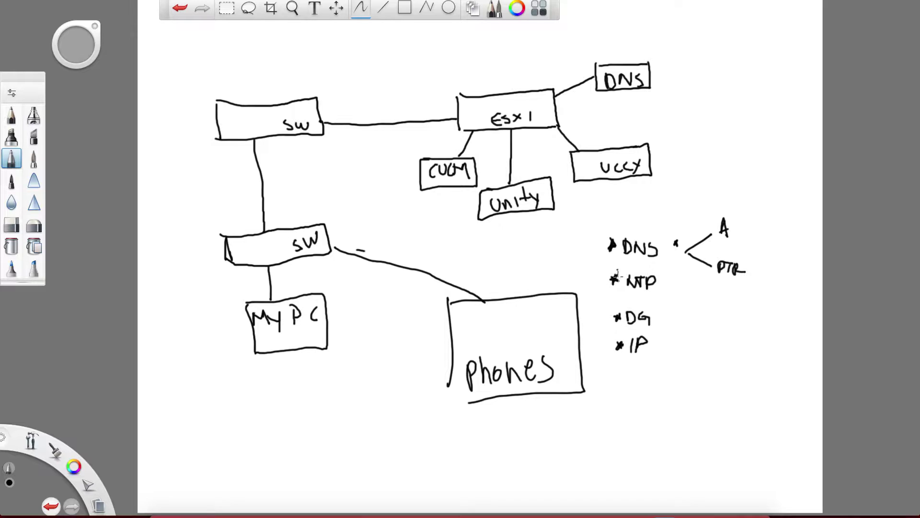
{"action": "left_click_drag", "start_coordinate": [615, 314], "coordinate": [614, 321]}
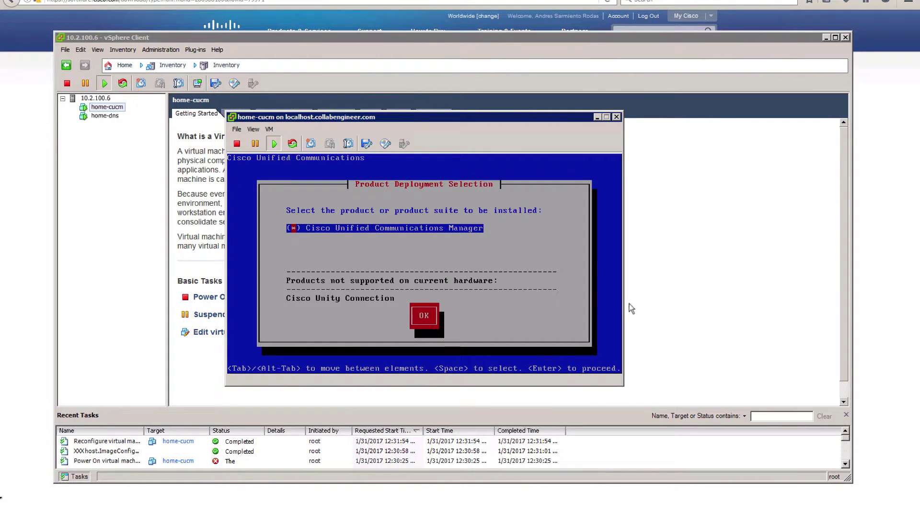
- Select Cisco Unified Communications Manager, confirm installing 11.5.1.12900-21, then switch to DNS Manager
{"action": "left_click", "coordinate": [448, 266]}
{"action": "key", "text": "Return"}
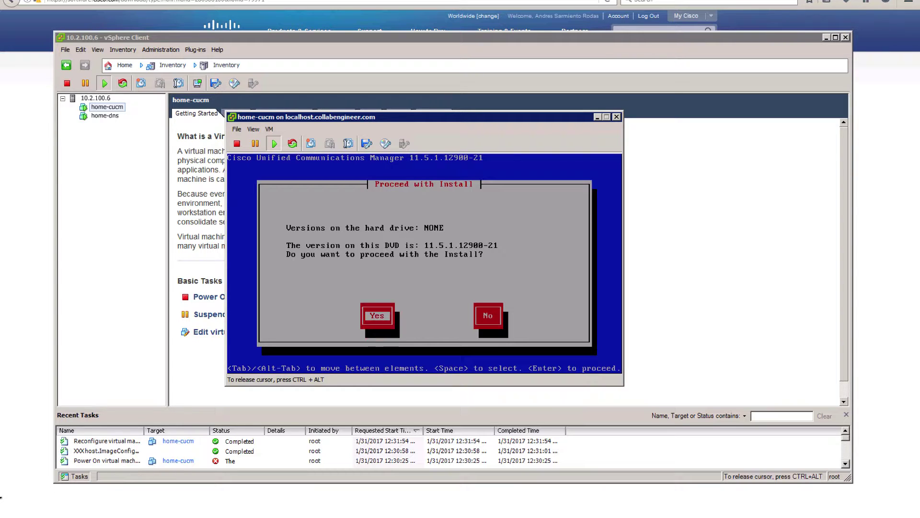
{"action": "key", "text": "Return"}
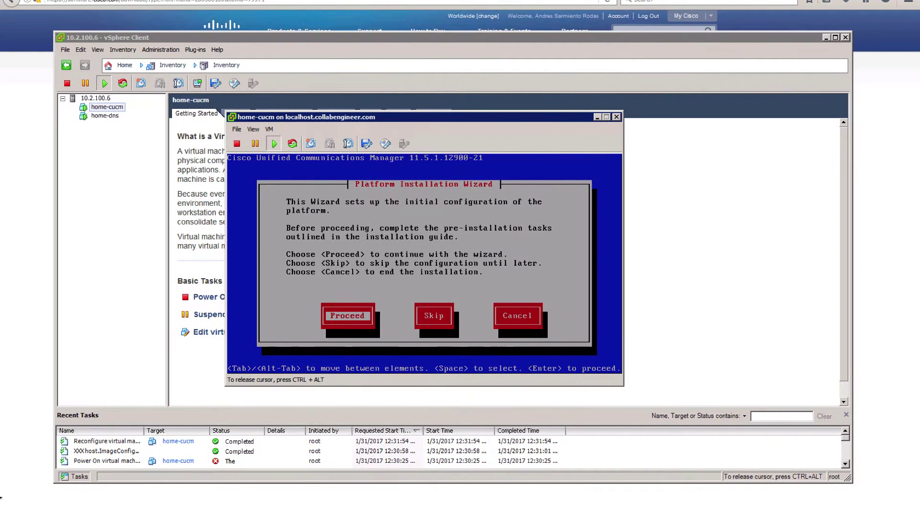
{"action": "key", "text": "ctrl+alt"}
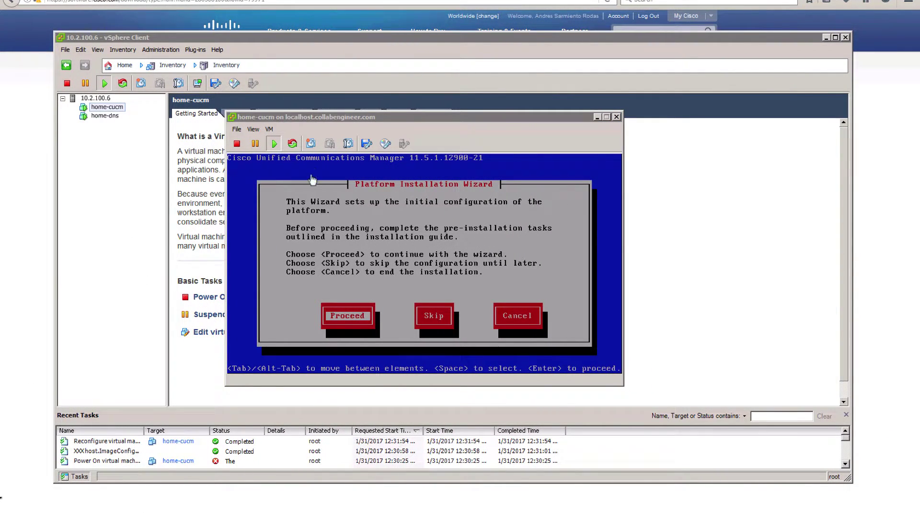
{"action": "key", "text": "alt+Tab"}
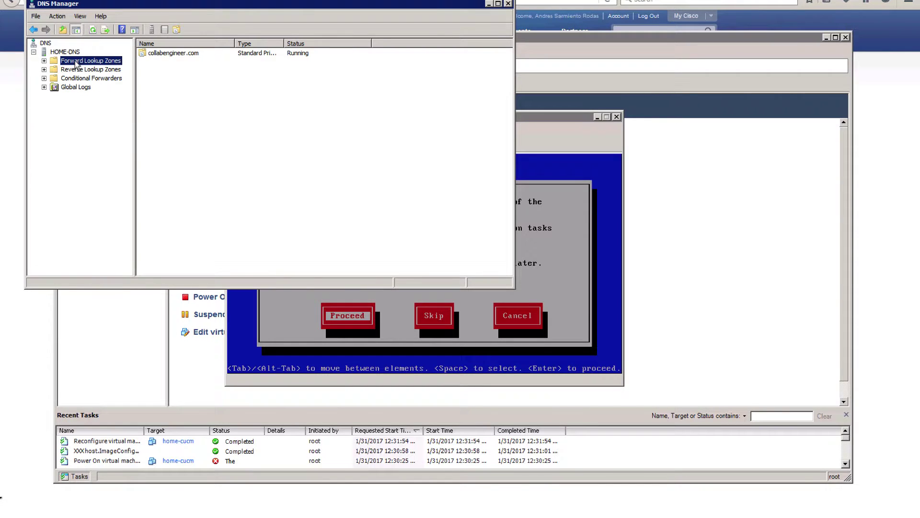
- Show the collabengineer.com forward zone's host records, including home-cucm's 10.1.120.10 A record
{"action": "double_click", "coordinate": [77, 61]}
{"action": "key", "text": "Down"}
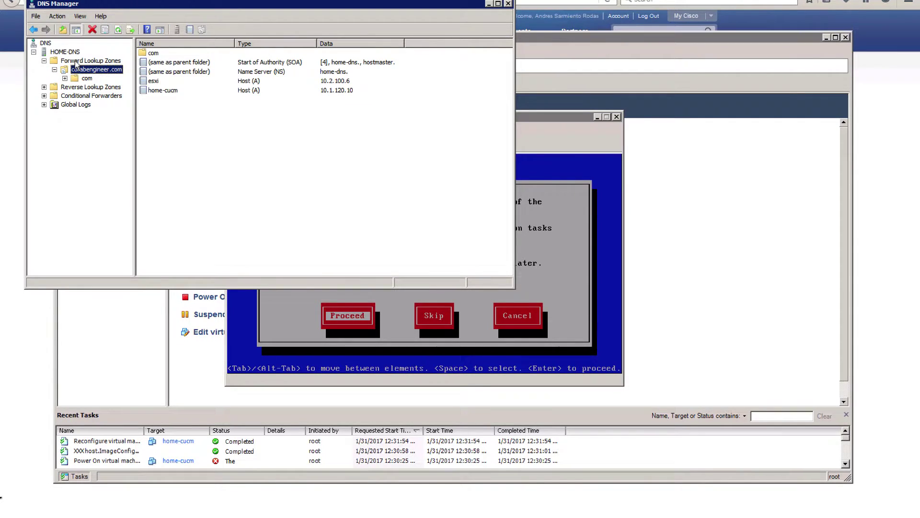
{"action": "left_click", "coordinate": [163, 90]}
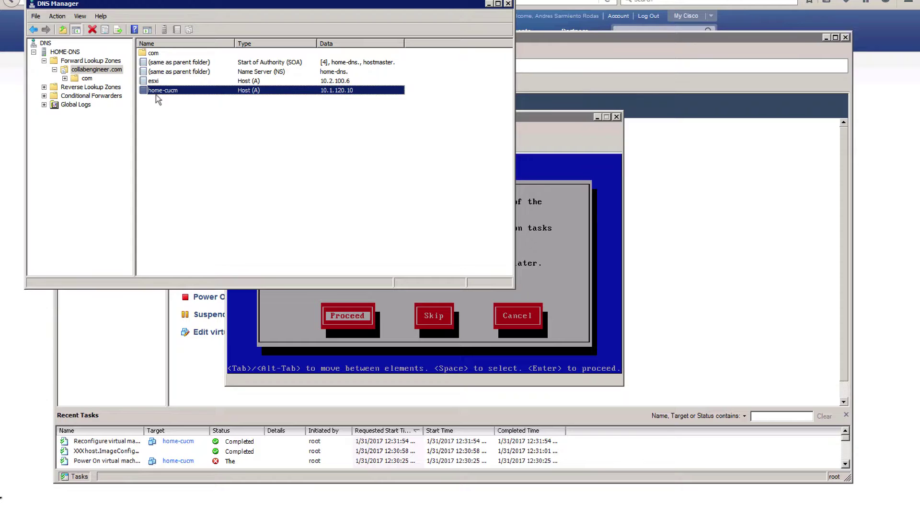
- Check the 100.2.10 and 120.1.10.in-addr.arpa reverse zones for home-cucm's PTR record, then return to the console
{"action": "left_click", "coordinate": [74, 88]}
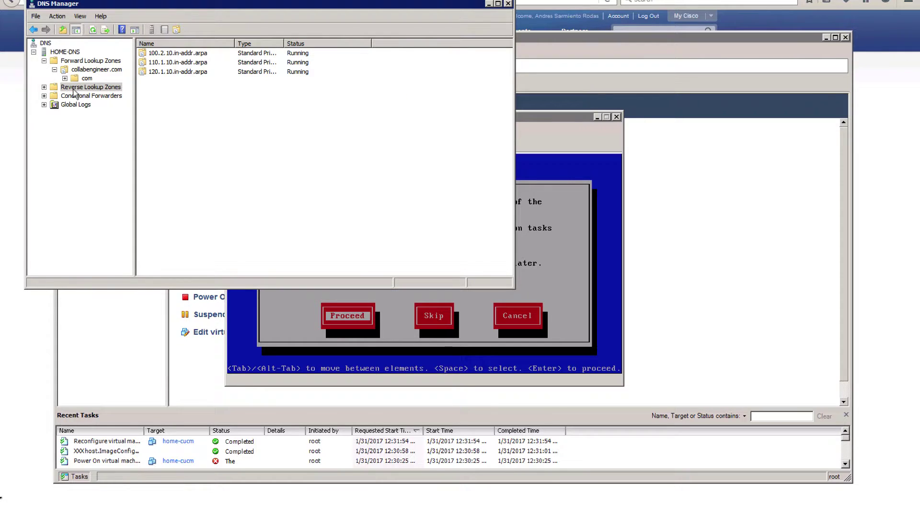
{"action": "double_click", "coordinate": [89, 87]}
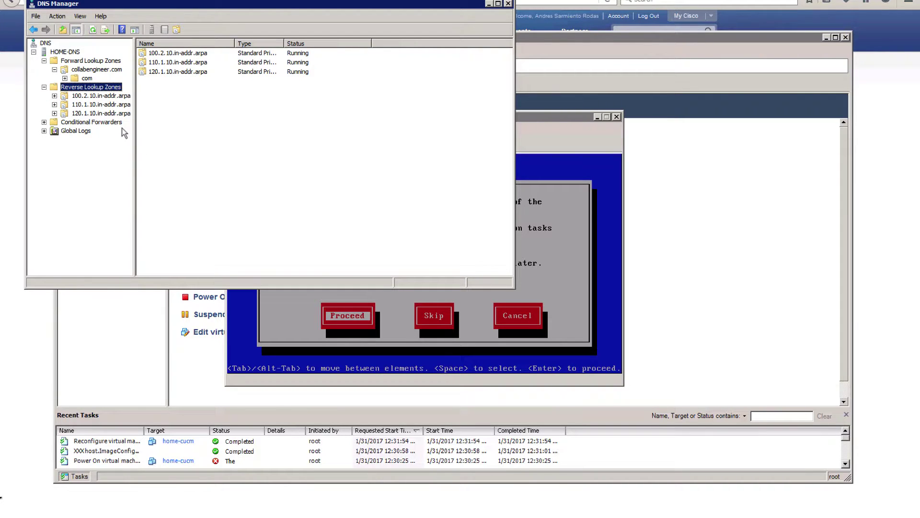
{"action": "left_click", "coordinate": [90, 96]}
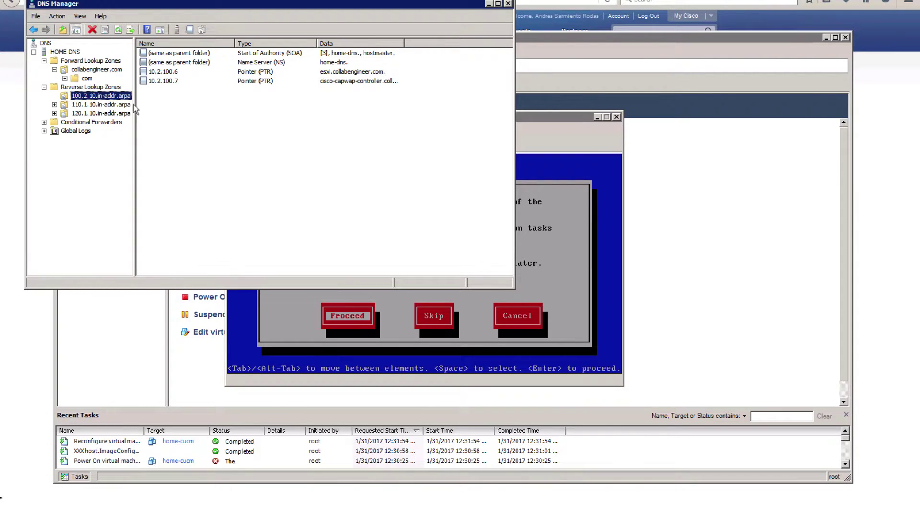
{"action": "left_click", "coordinate": [98, 113]}
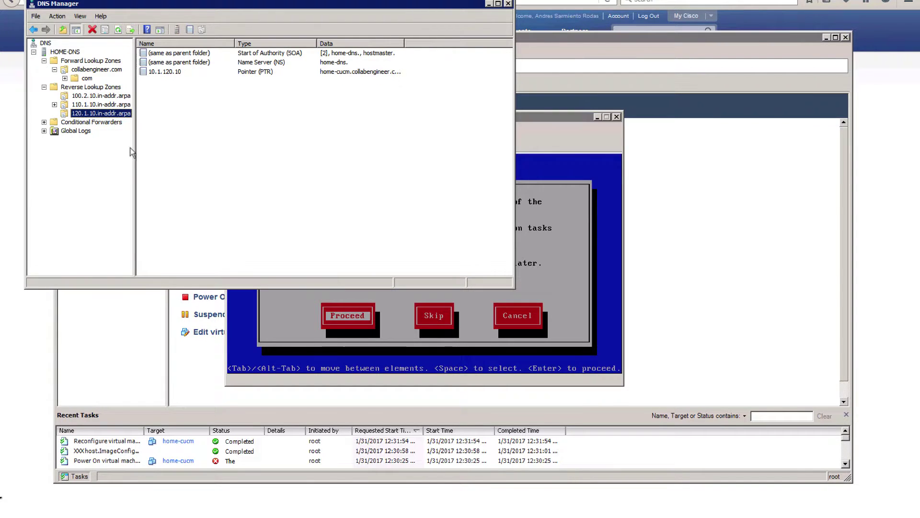
{"action": "left_click_drag", "start_coordinate": [135, 148], "coordinate": [159, 149]}
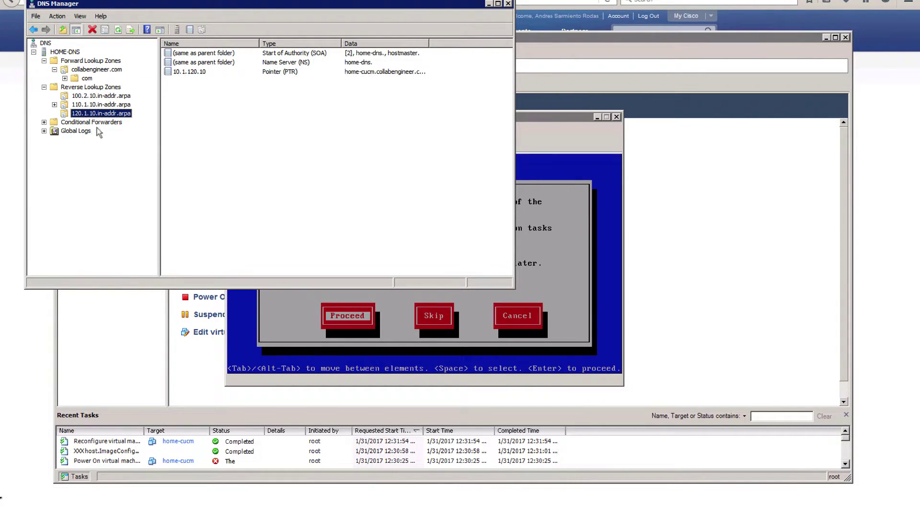
{"action": "left_click", "coordinate": [550, 217]}
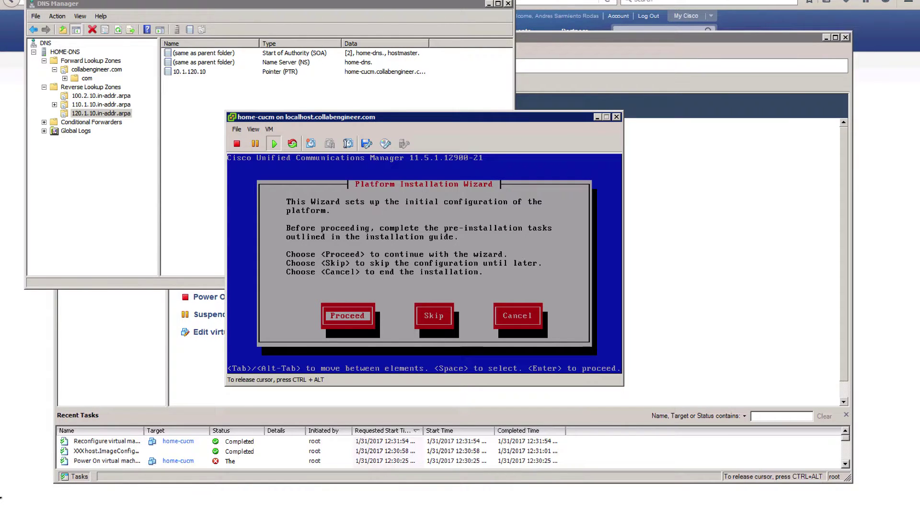
- Skip the upgrade patch, set timezone America/New_York, pass auto negotiation and keep the default MTU
{"action": "key", "text": "Return"}
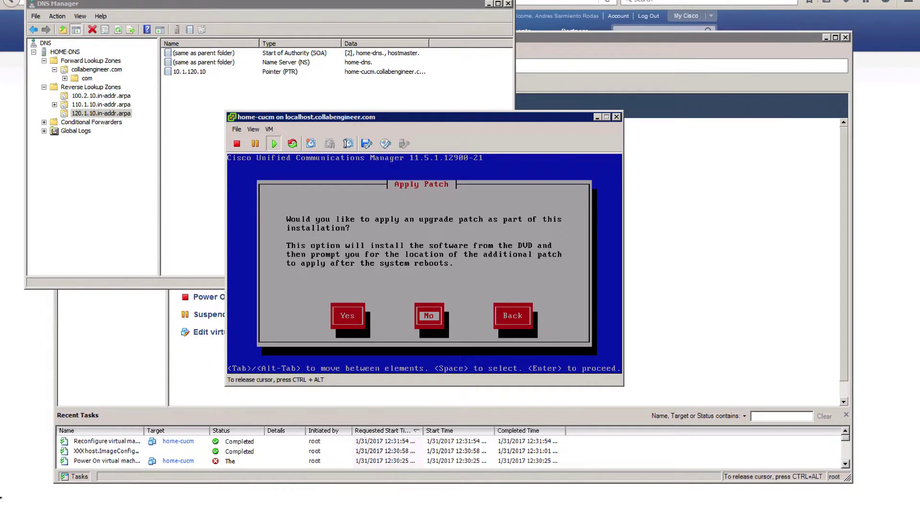
{"action": "key", "text": "Return"}
{"action": "key", "text": "Return"}
{"action": "key", "text": "Down"}
{"action": "key", "text": "Down"}
{"action": "key", "text": "Down"}
{"action": "key", "text": "Down"}
{"action": "key", "text": "Down"}
{"action": "key", "text": "Down"}
{"action": "key", "text": "Down"}
{"action": "key", "text": "Down"}
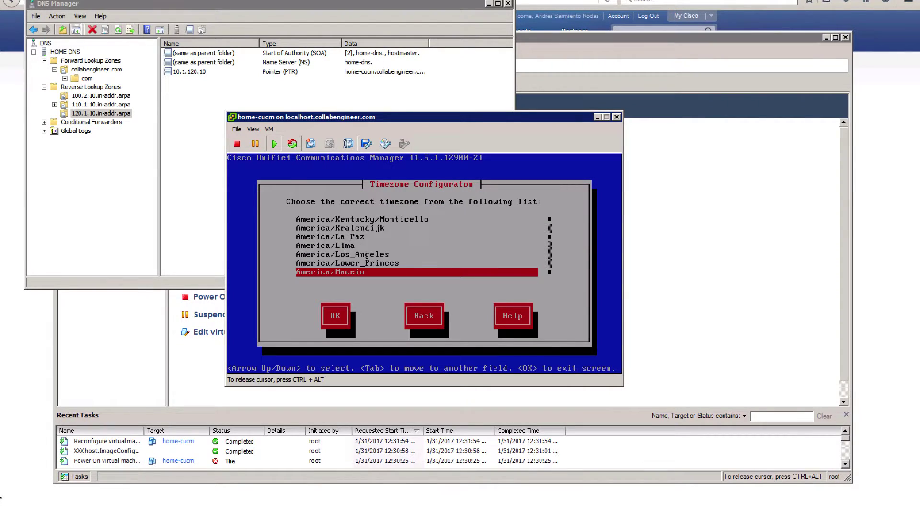
{"action": "key", "text": "Down"}
{"action": "key", "text": "Down"}
{"action": "key", "text": "Down"}
{"action": "key", "text": "Down"}
{"action": "key", "text": "Down"}
{"action": "key", "text": "Down"}
{"action": "key", "text": "Down"}
{"action": "key", "text": "Down"}
{"action": "key", "text": "Down"}
{"action": "key", "text": "Down"}
{"action": "key", "text": "Down"}
{"action": "key", "text": "Down"}
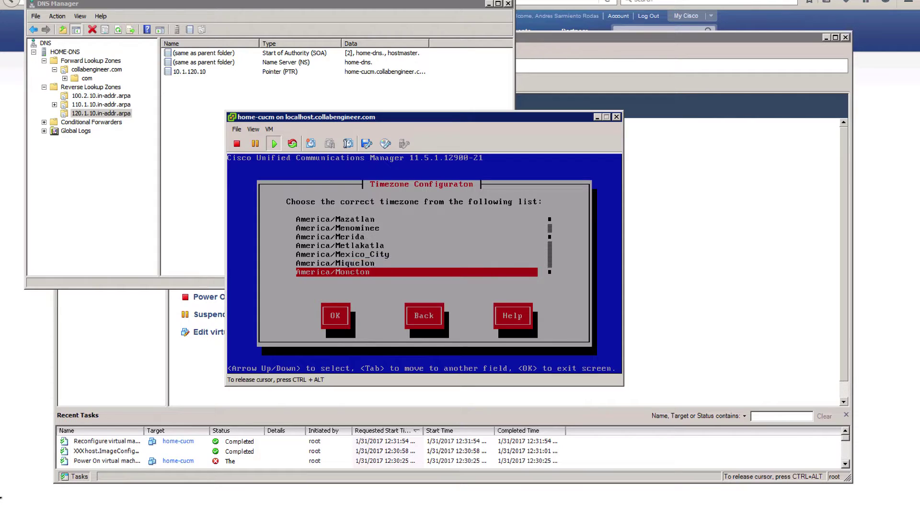
{"action": "key", "text": "Down"}
{"action": "key", "text": "Down"}
{"action": "key", "text": "Up"}
{"action": "key", "text": "Up"}
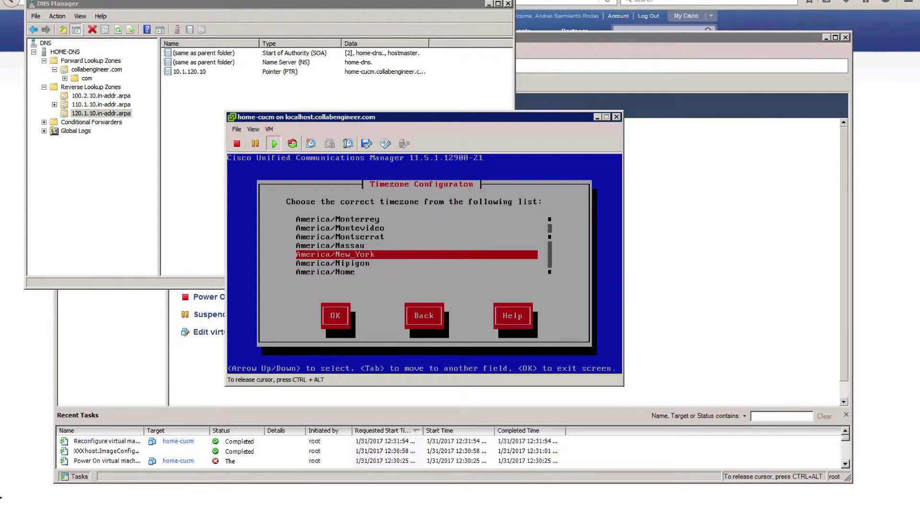
{"action": "key", "text": "Tab"}
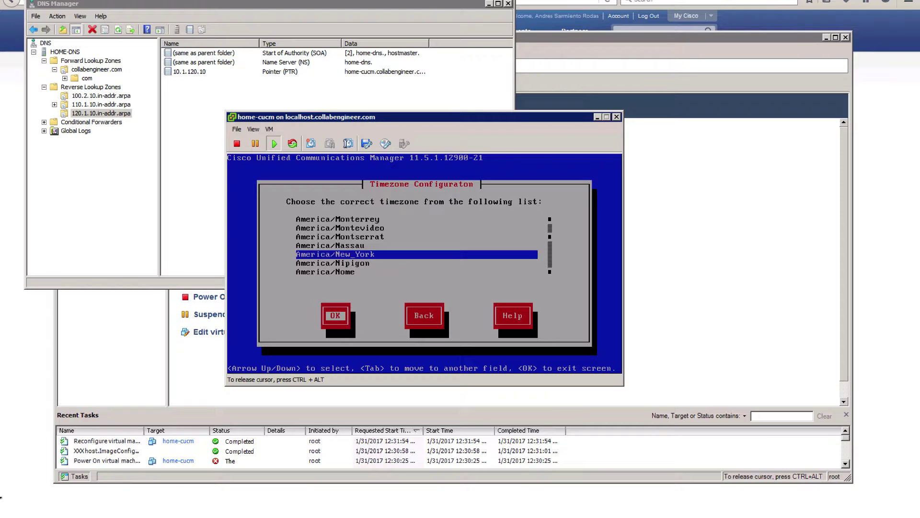
{"action": "key", "text": "Return"}
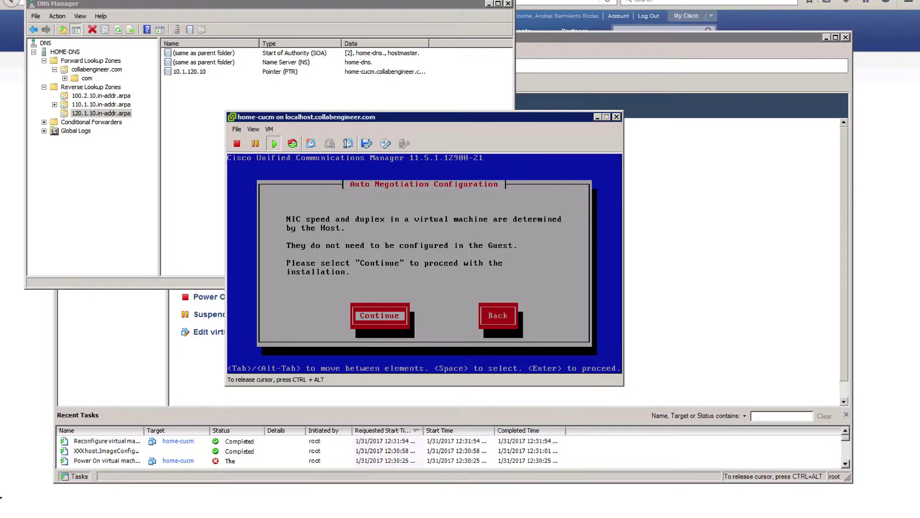
{"action": "key", "text": "Return"}
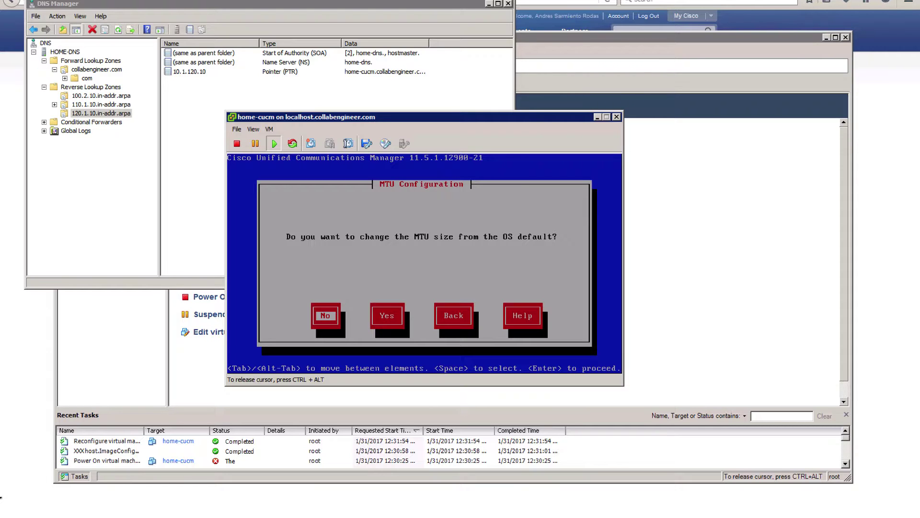
{"action": "key", "text": "Return"}
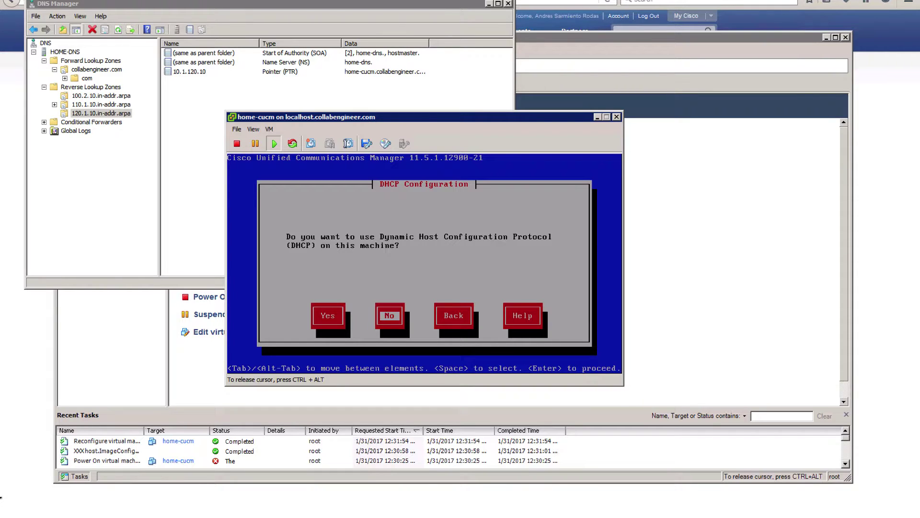
- Choose static addressing with host name home-cucm, IP 10.1.120.10, and start the 255.255.255.0 mask
{"action": "key", "text": "Return"}
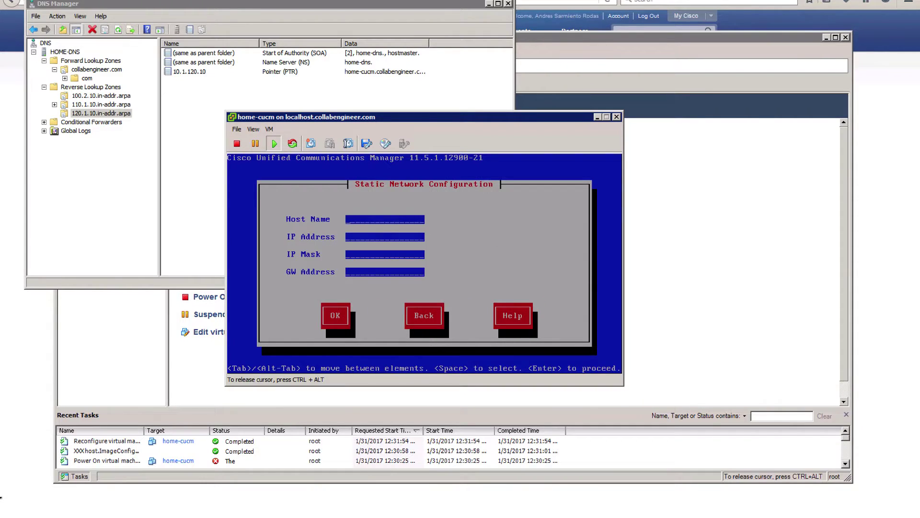
{"action": "type", "text": "home-cucm"}
{"action": "type", "text": "10.1"}
{"action": "type", "text": ".120"}
{"action": "type", "text": ".10"}
{"action": "key", "text": "Tab"}
{"action": "type", "text": "255.255.255."}
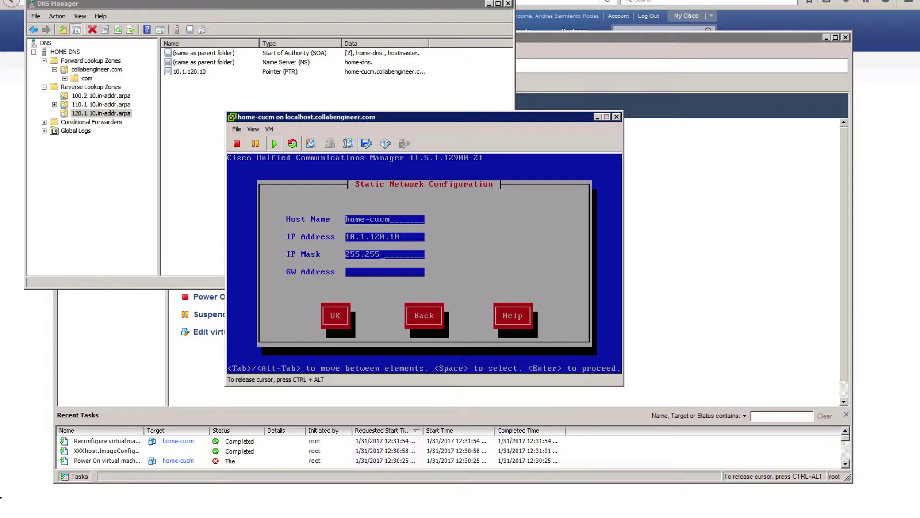
{"action": "type", "text": "010.1.120"}
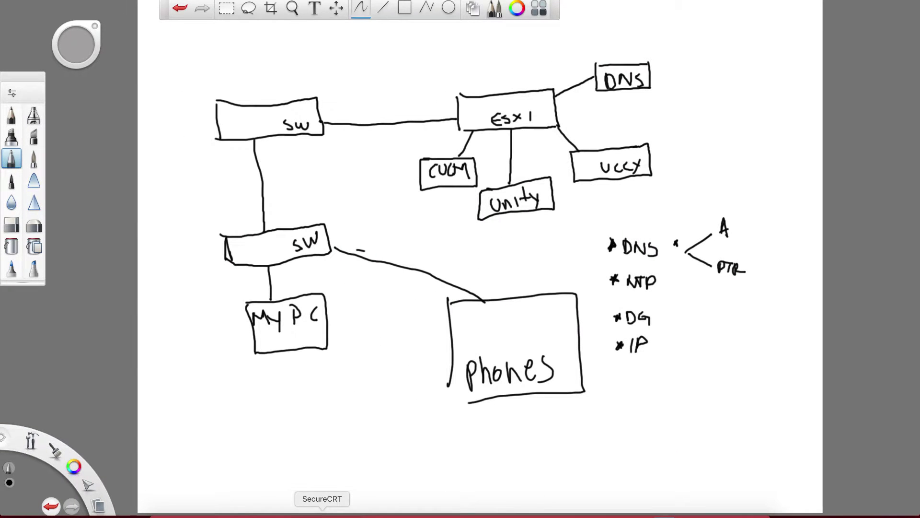
- Unlock SecureCRT with its passphrase and expand the HOME_NETWORK session folder
{"action": "left_click", "coordinate": [322, 514]}
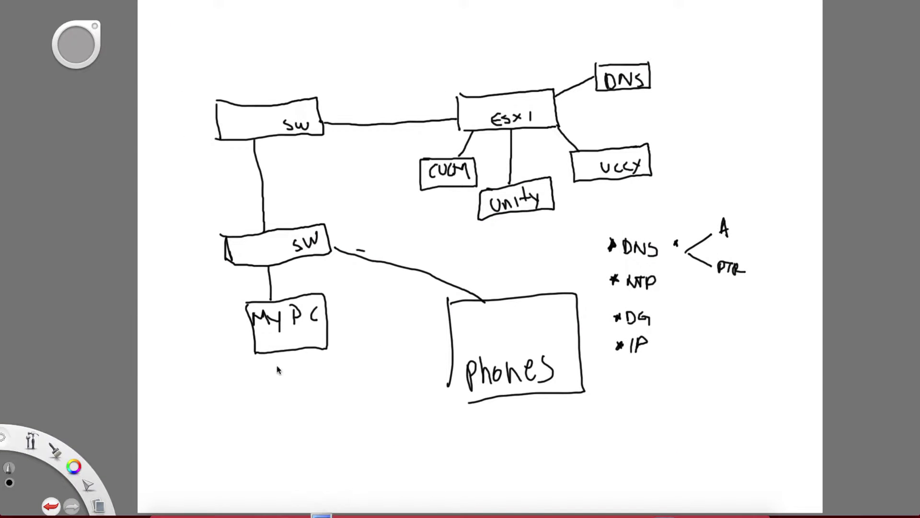
{"action": "type", "text": "******"}
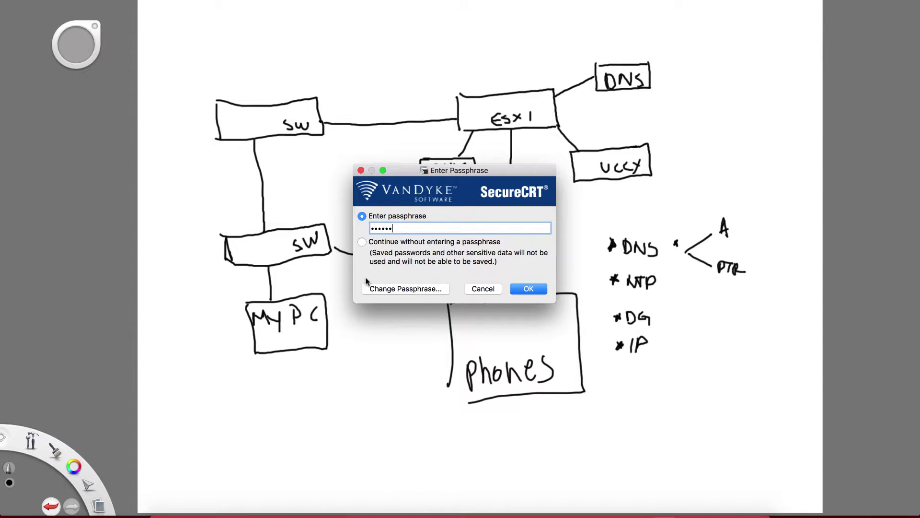
{"action": "key", "text": "Return"}
{"action": "left_click", "coordinate": [6, 62]}
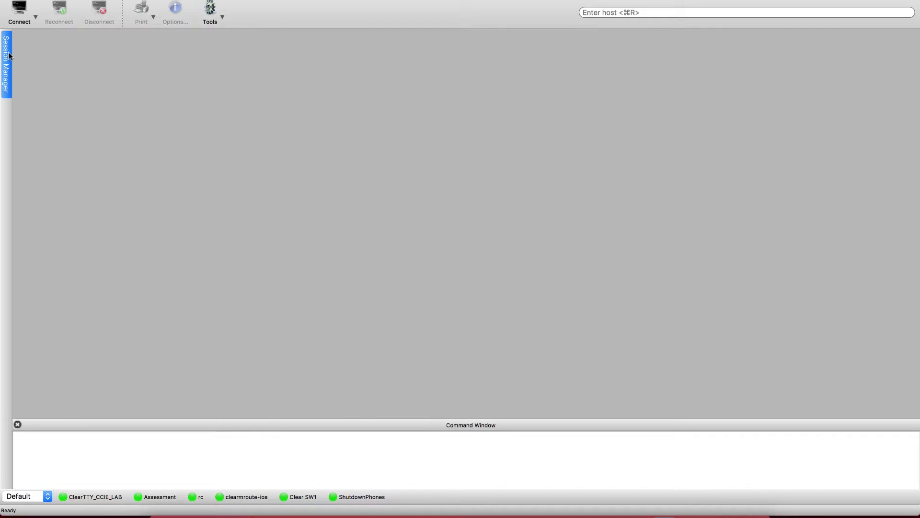
{"action": "double_click", "coordinate": [54, 106]}
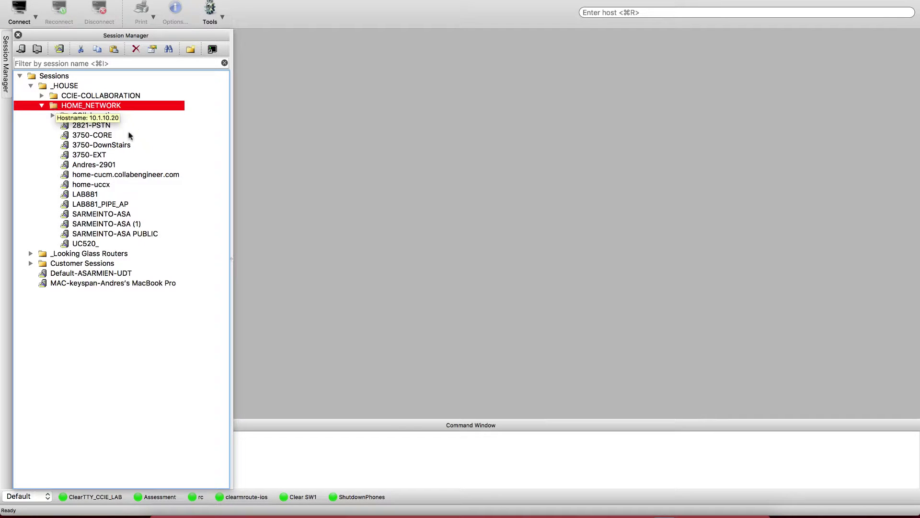
- Connect to 3750-CORE, run 'sh ip inter br | ex una', then close the session
{"action": "double_click", "coordinate": [87, 135]}
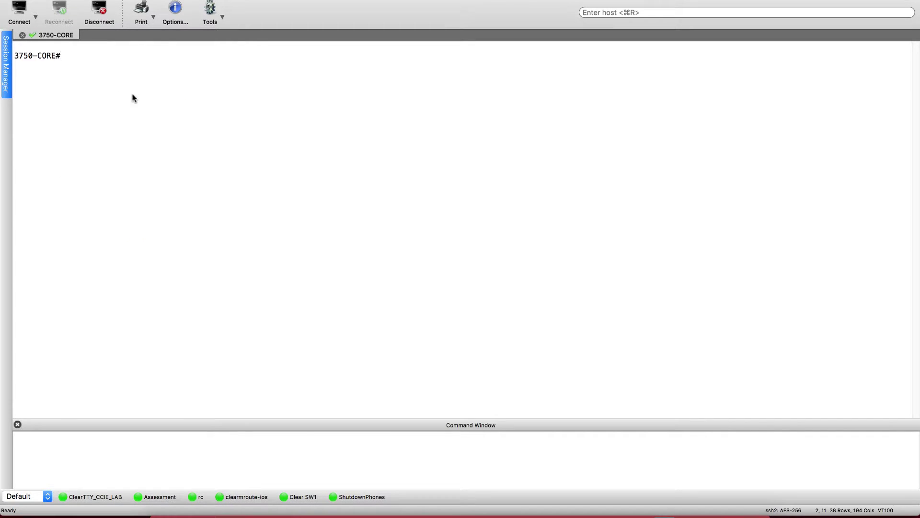
{"action": "key", "text": "Return"}
{"action": "key", "text": "Return"}
{"action": "key", "text": "Return"}
{"action": "key", "text": "Return"}
{"action": "type", "text": "sh"}
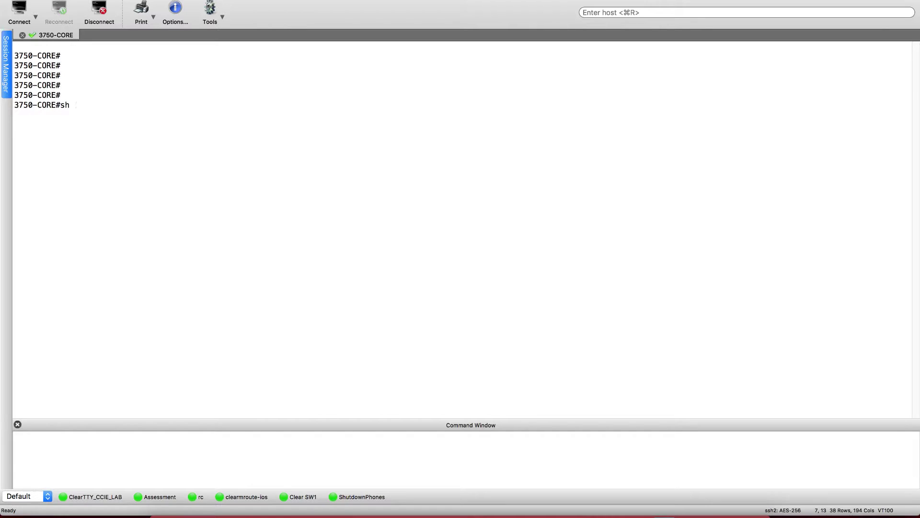
{"action": "type", "text": " ip inter br | ex una"}
{"action": "key", "text": "Return"}
{"action": "key", "text": "Return"}
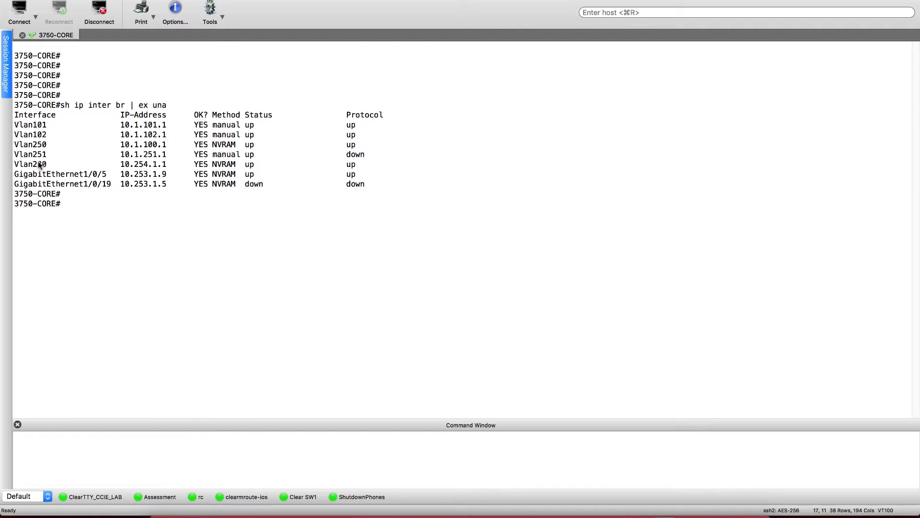
{"action": "left_click", "coordinate": [22, 35]}
{"action": "left_click", "coordinate": [6, 52]}
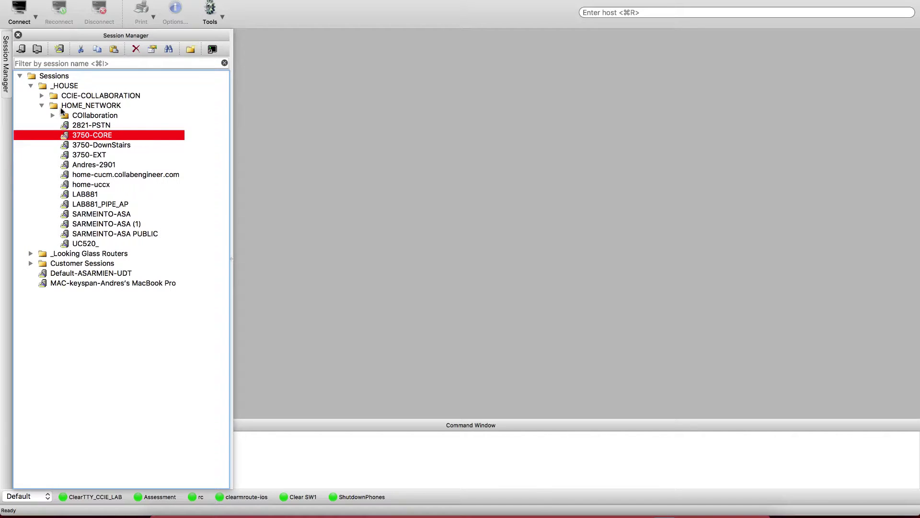
- Connect to 3750-DownStairs and list its interfaces, noting Vlan120 at 10.1.120.1
{"action": "double_click", "coordinate": [91, 145]}
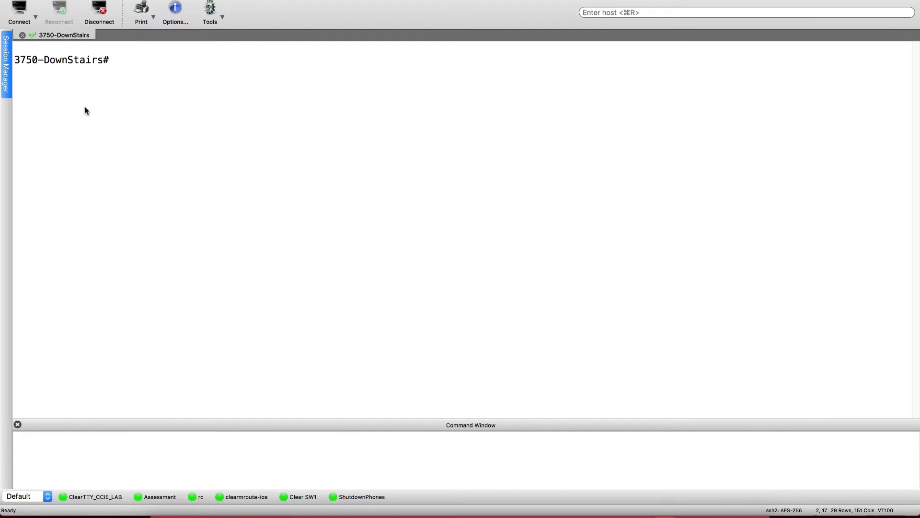
{"action": "key", "text": "Return"}
{"action": "key", "text": "Return"}
{"action": "key", "text": "Return"}
{"action": "key", "text": "Return"}
{"action": "type", "text": "sh ip inter br | ex una"}
{"action": "key", "text": "Return"}
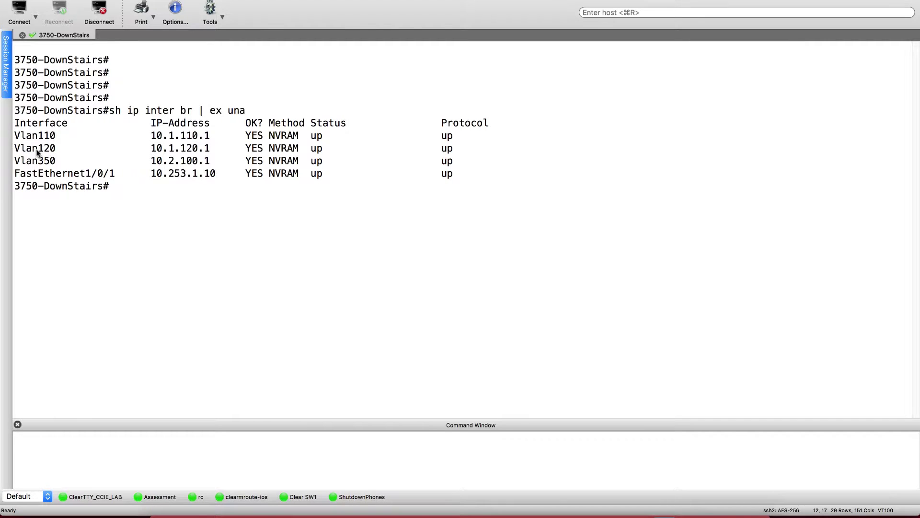
{"action": "left_click_drag", "start_coordinate": [14, 148], "coordinate": [209, 152]}
{"action": "left_click", "coordinate": [147, 194]}
- Check 'sh run | inc ntp' finds no NTP lines, then enter 'conf t'
{"action": "type", "text": "sh run | inc ntp"}
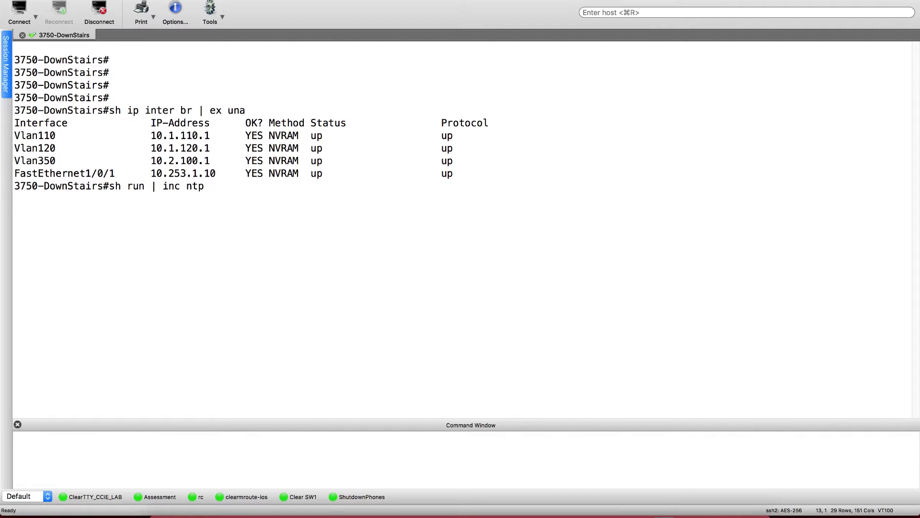
{"action": "key", "text": "Return"}
{"action": "key", "text": "Return"}
{"action": "key", "text": "Return"}
{"action": "key", "text": "Return"}
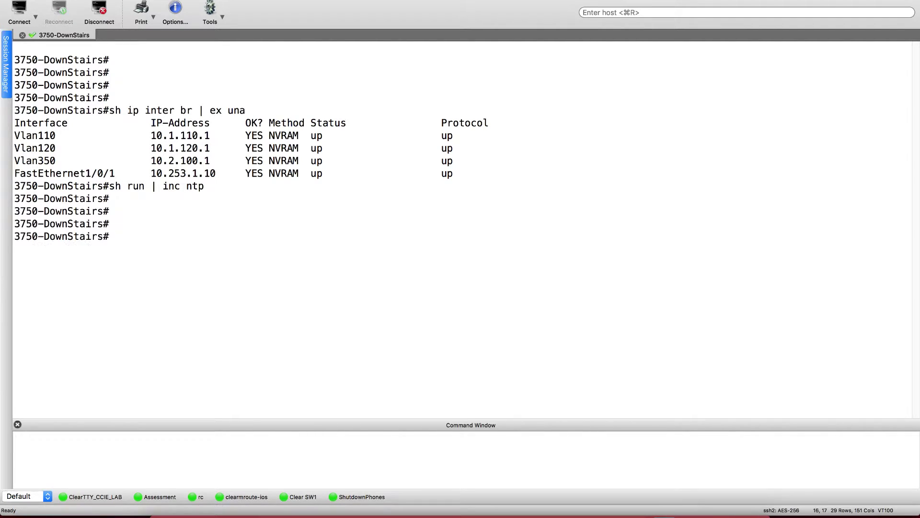
{"action": "type", "text": "conf t"}
{"action": "key", "text": "Return"}
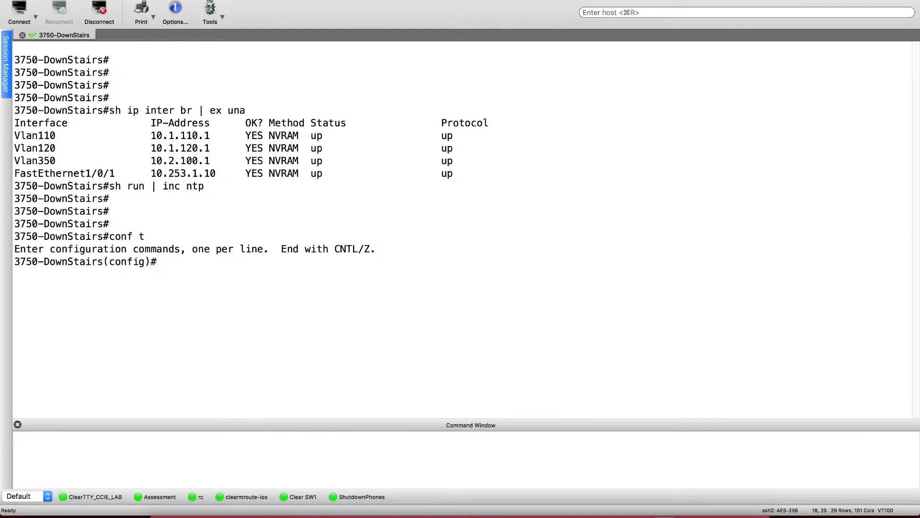
{"action": "left_click", "coordinate": [6, 57]}
{"action": "left_click", "coordinate": [6, 57]}
{"action": "left_click", "coordinate": [6, 57]}
- On 3750-CORE, list interfaces to find Vlan250's 10.1.100.1 and check its NTP configuration
{"action": "double_click", "coordinate": [89, 135]}
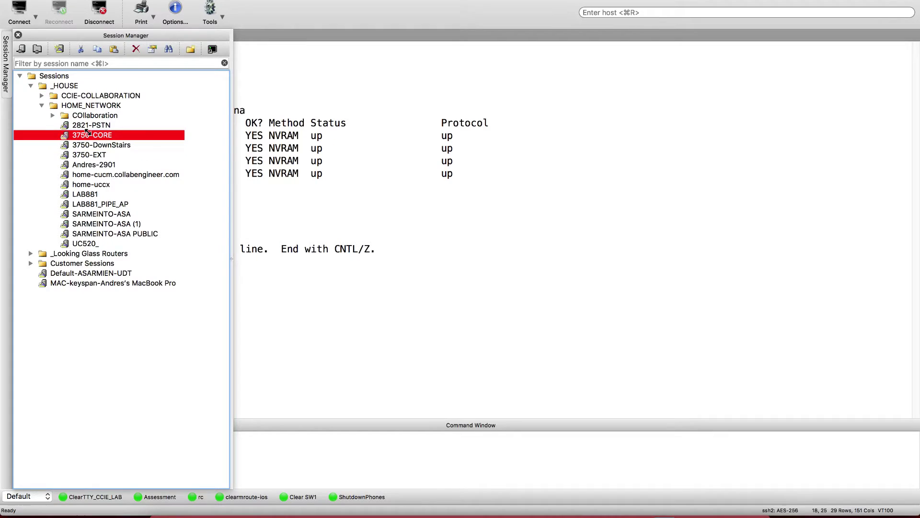
{"action": "key", "text": "Return"}
{"action": "key", "text": "Return"}
{"action": "key", "text": "Return"}
{"action": "type", "text": "sh"}
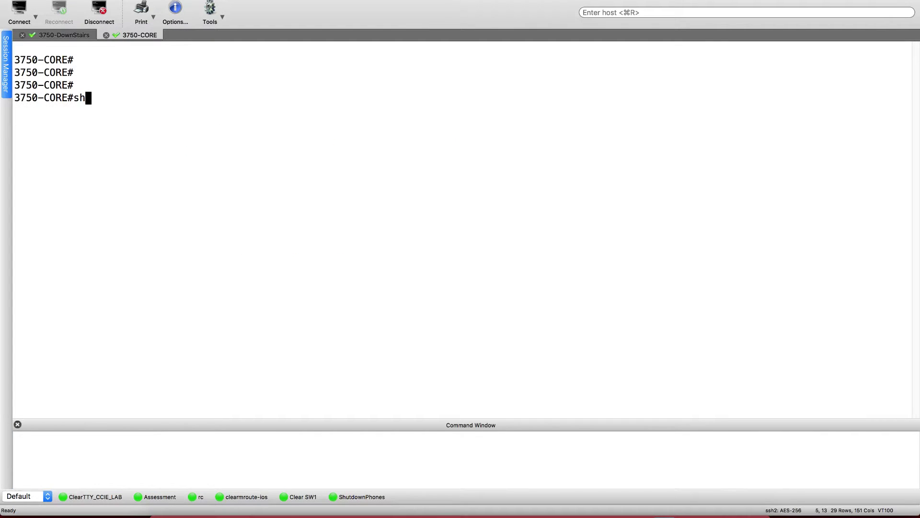
{"action": "type", "text": " ip inter br | ex una"}
{"action": "key", "text": "Return"}
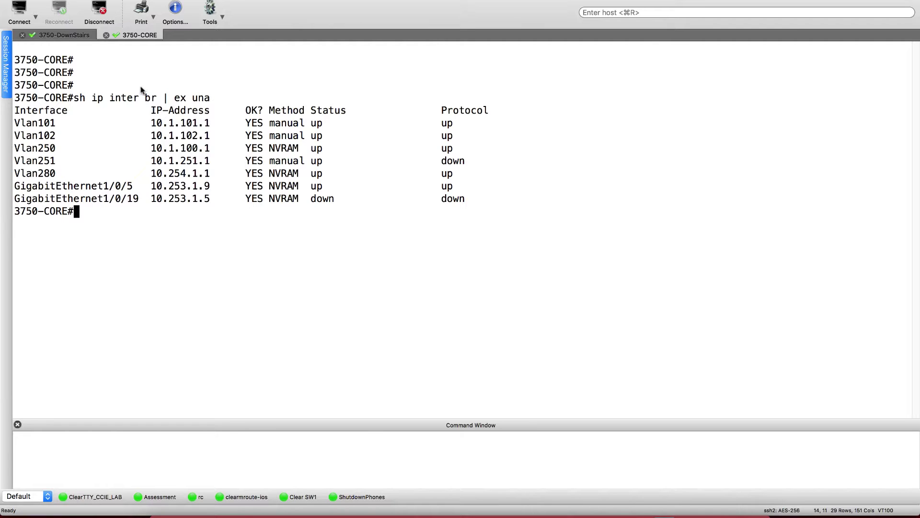
{"action": "double_click", "coordinate": [156, 123]}
{"action": "left_click_drag", "start_coordinate": [151, 149], "coordinate": [209, 151]}
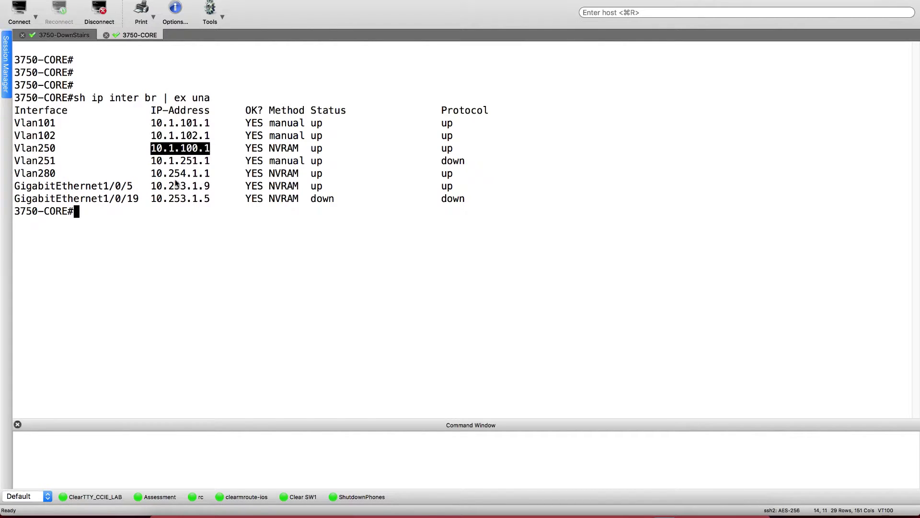
{"action": "key", "text": "Return"}
{"action": "key", "text": "Return"}
{"action": "key", "text": "Return"}
{"action": "key", "text": "Return"}
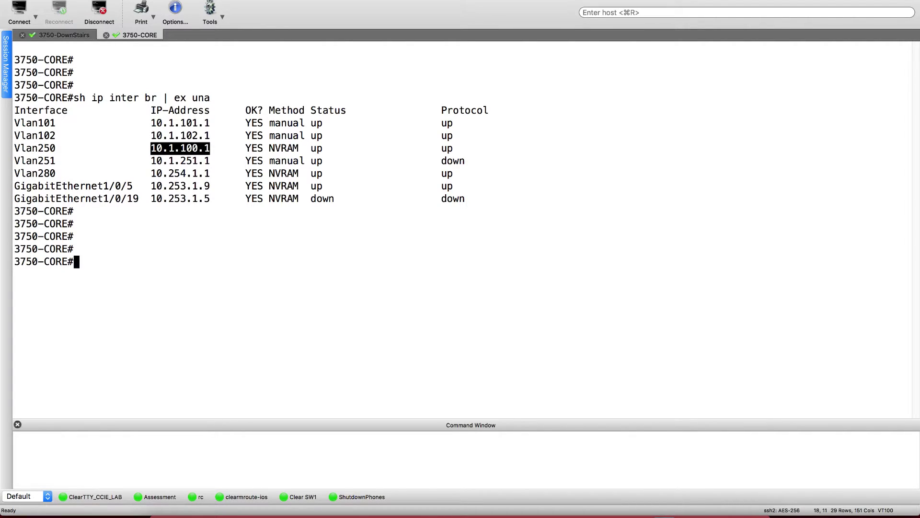
{"action": "type", "text": "sh run | inc ntp"}
{"action": "key", "text": "Return"}
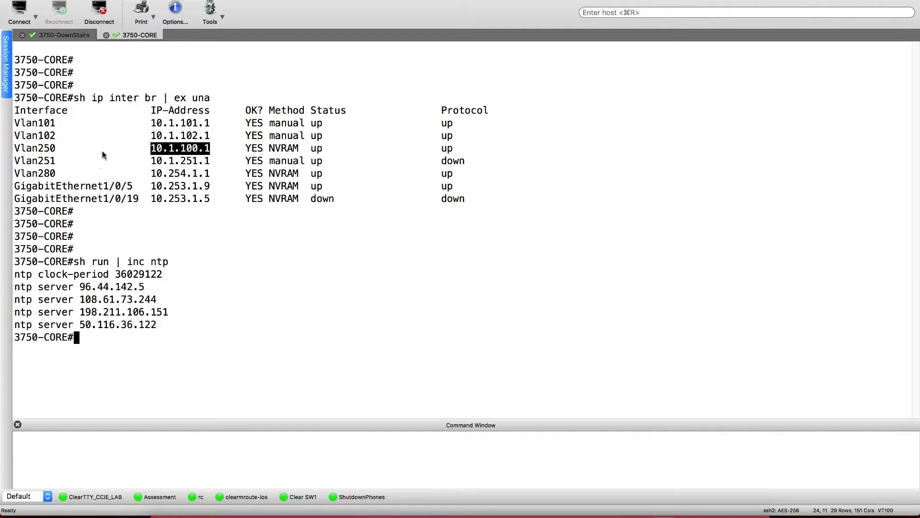
- On 3750-DownStairs, add 'ntp server 10.1.100.1' and confirm 'do ping 10.1.100.1' succeeds
{"action": "left_click", "coordinate": [55, 37]}
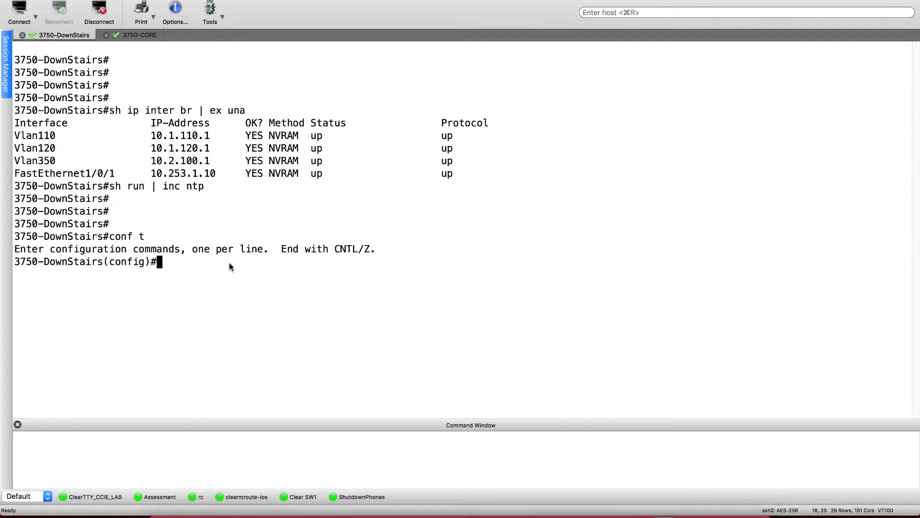
{"action": "type", "text": "ntp server 10.1.100.1"}
{"action": "key", "text": "Return"}
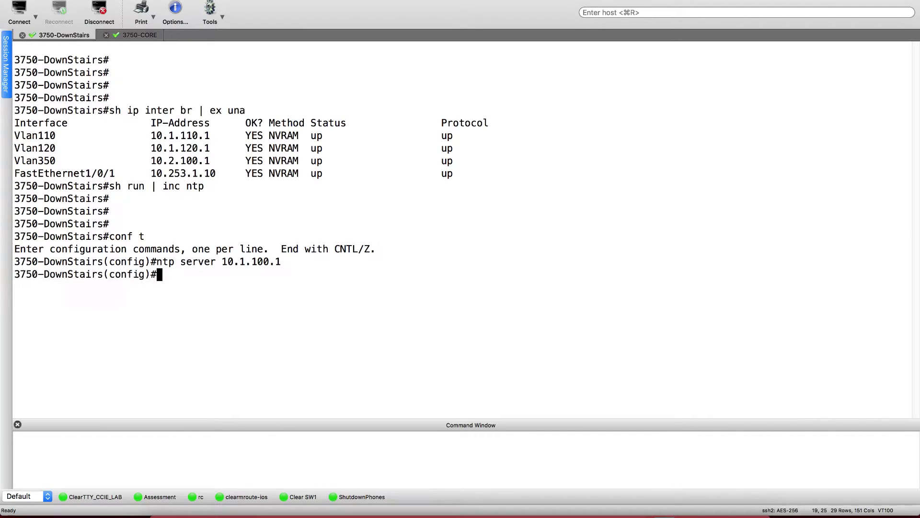
{"action": "type", "text": "do ping 10.1.100.1"}
{"action": "key", "text": "Return"}
- Exit configuration mode and save the 3750-DownStairs configuration with 'wr'
{"action": "key", "text": "Return"}
{"action": "key", "text": "Return"}
{"action": "key", "text": "Return"}
{"action": "key", "text": "Return"}
{"action": "type", "text": "exit"}
{"action": "key", "text": "Return"}
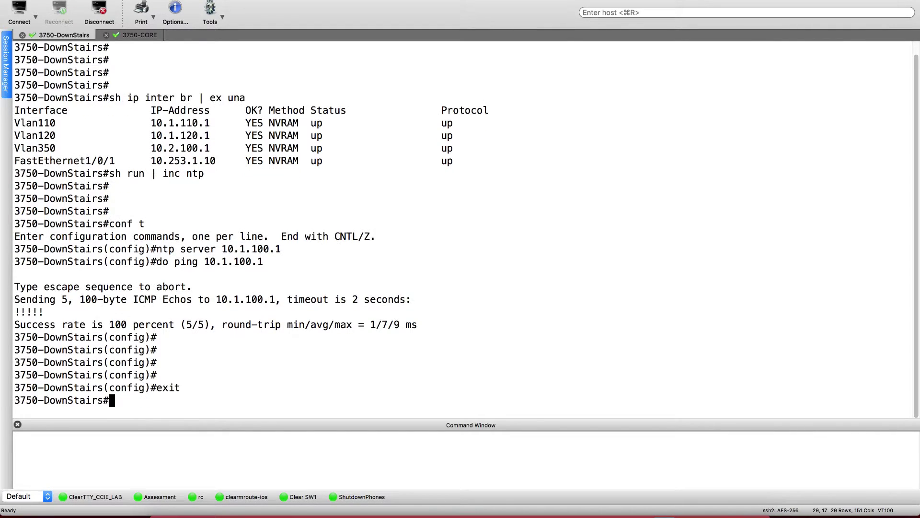
{"action": "key", "text": "Return"}
{"action": "key", "text": "Return"}
{"action": "key", "text": "Return"}
{"action": "key", "text": "Return"}
{"action": "type", "text": "wr"}
{"action": "key", "text": "Return"}
{"action": "key", "text": "ctrl+Right"}
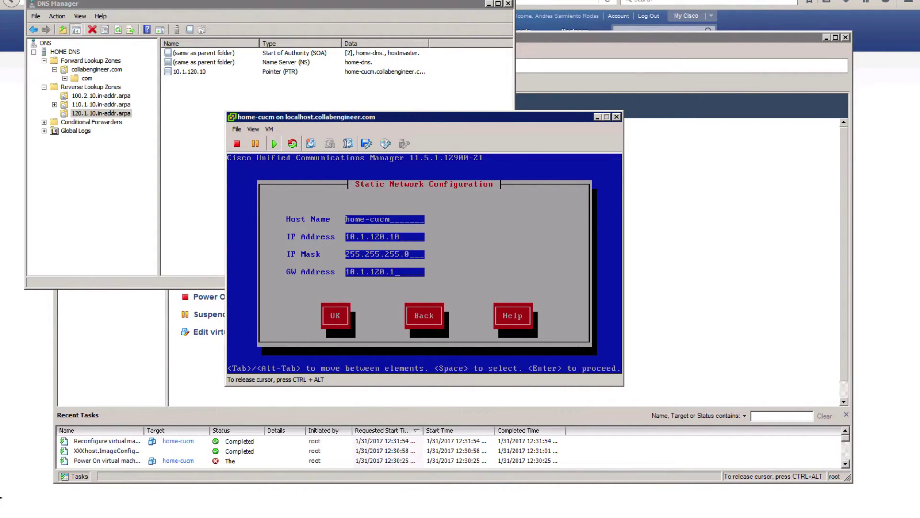
- Accept the static network settings and enable DNS with primary 10.1.110.50 and domain collabengineer.com
{"action": "key", "text": "Tab"}
{"action": "key", "text": "Return"}
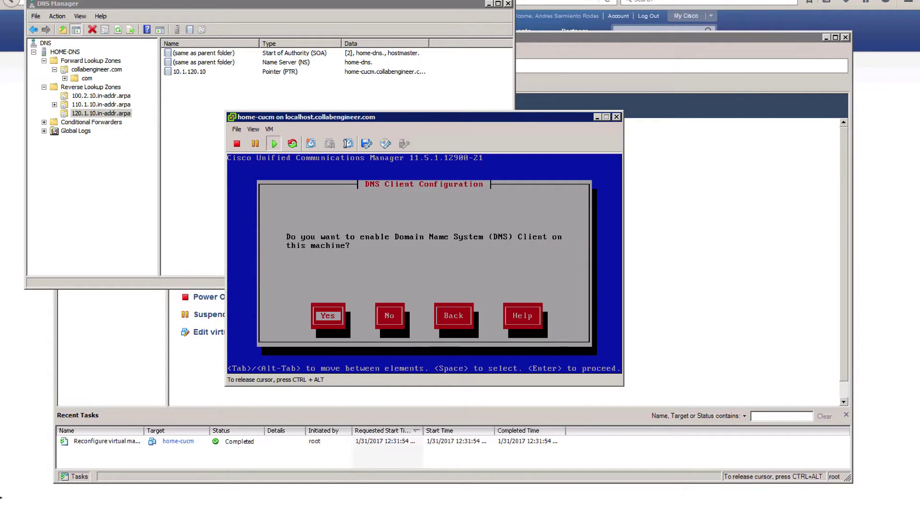
{"action": "key", "text": "Return"}
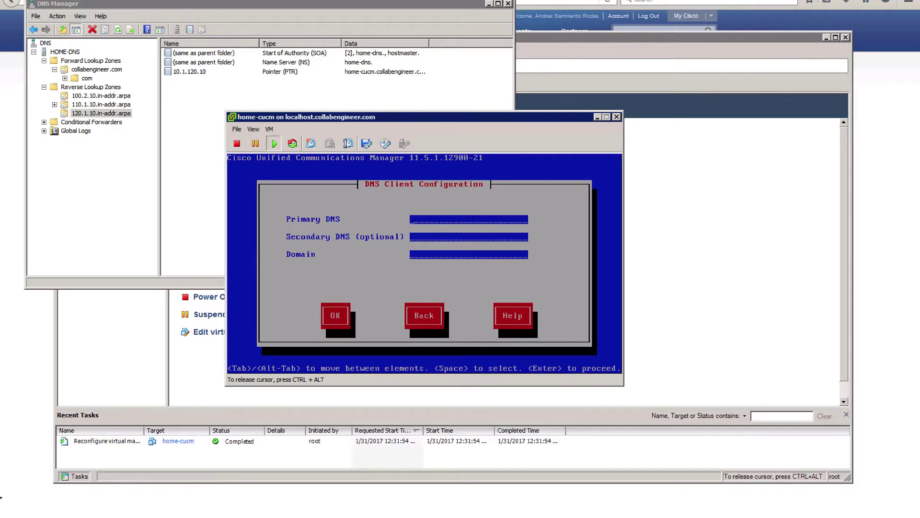
{"action": "type", "text": "10.1.110."}
{"action": "type", "text": "50"}
{"action": "type", "text": "collabenginer"}
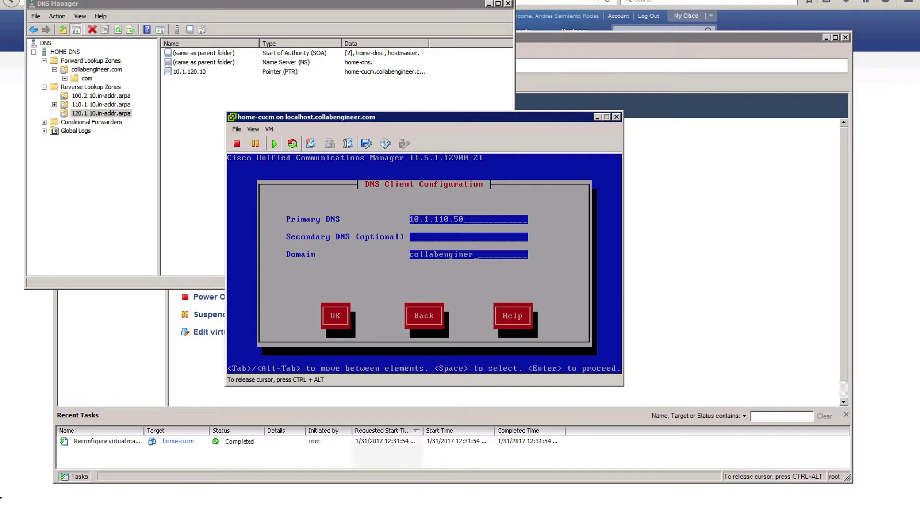
{"action": "key", "text": "BackSpace"}
{"action": "type", "text": "er.com"}
{"action": "key", "text": "Tab"}
{"action": "key", "text": "Return"}
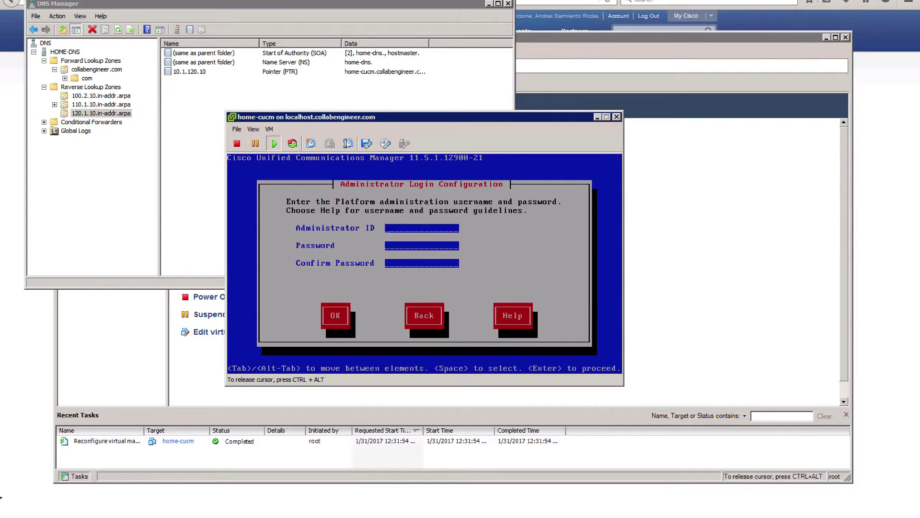
- Enter administrator user name admin and its password
{"action": "type", "text": "admin"}
{"action": "key", "text": "Tab"}
{"action": "type", "text": "********"}
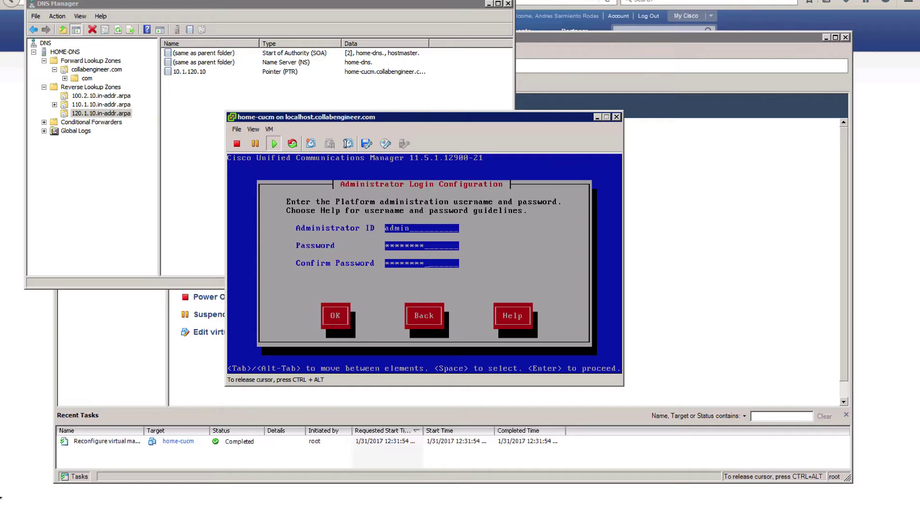
{"action": "key", "text": "Return"}
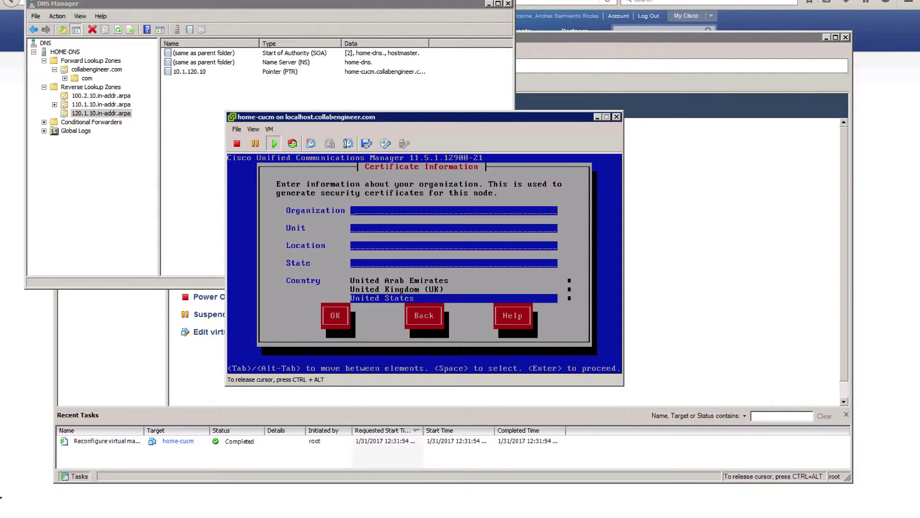
- Return to the administrator login screen and accept it again
{"action": "key", "text": "Tab"}
{"action": "key", "text": "Tab"}
{"action": "key", "text": "Return"}
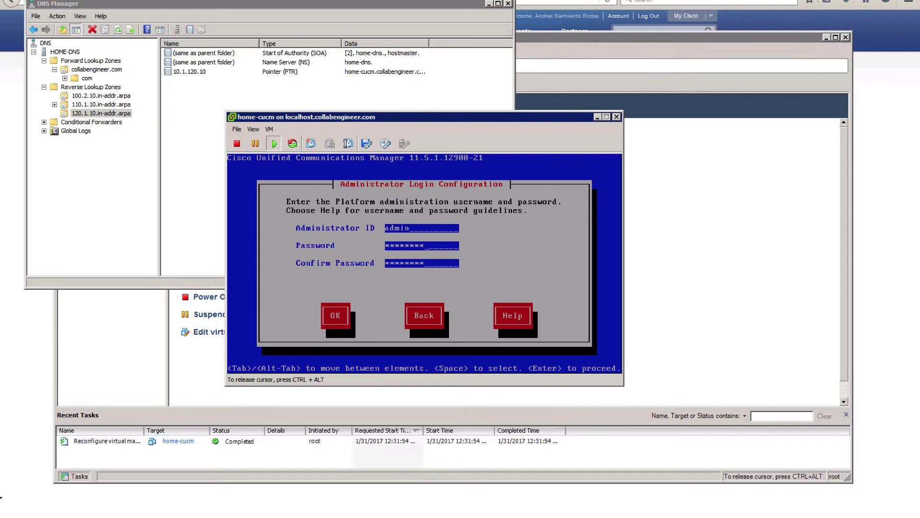
{"action": "key", "text": "Tab"}
{"action": "key", "text": "Return"}
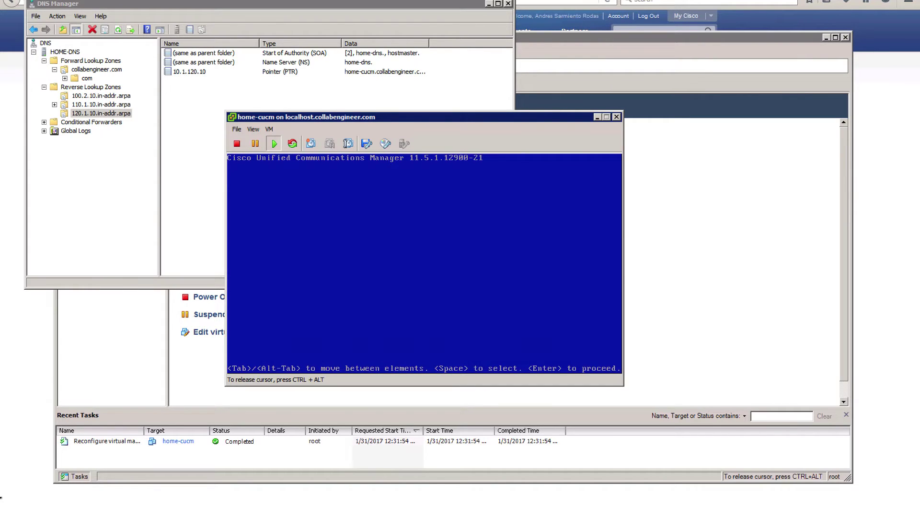
- Enter certificate details Collaboration, IT, Datacenter, Florida with United States, and accept them
{"action": "type", "text": "Collaboration"}
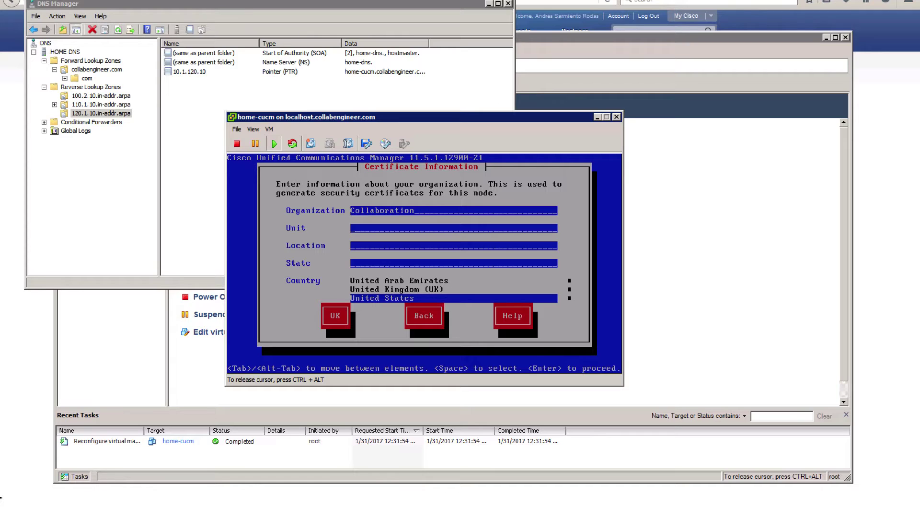
{"action": "key", "text": "Tab"}
{"action": "key", "text": "Tab"}
{"action": "type", "text": "IT"}
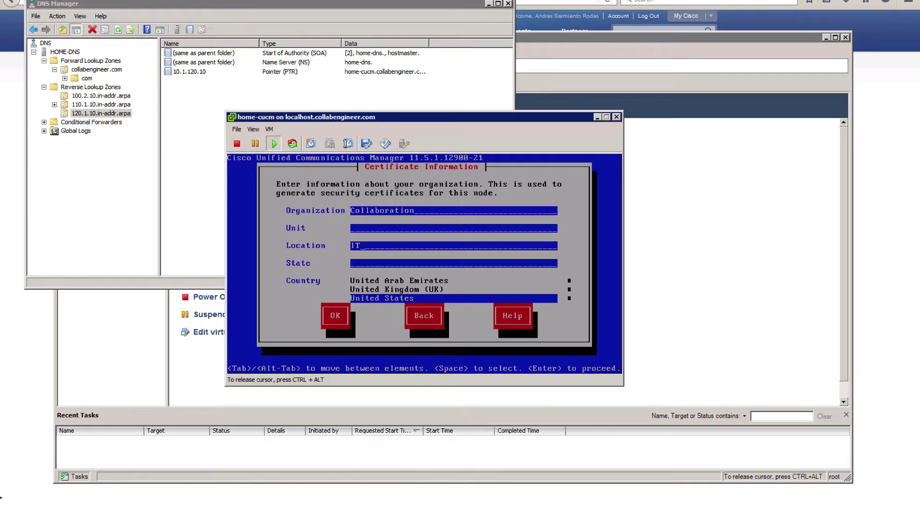
{"action": "type", "text": "Florida"}
{"action": "key", "text": "Tab"}
{"action": "key", "text": "Tab"}
{"action": "key", "text": "Tab"}
{"action": "key", "text": "Tab"}
{"action": "key", "text": "Tab"}
{"action": "type", "text": "Data"}
{"action": "key", "text": "BackSpace"}
{"action": "key", "text": "BackSpace"}
{"action": "key", "text": "BackSpace"}
{"action": "key", "text": "BackSpace"}
{"action": "type", "text": "IT"}
{"action": "type", "text": "Datacneter"}
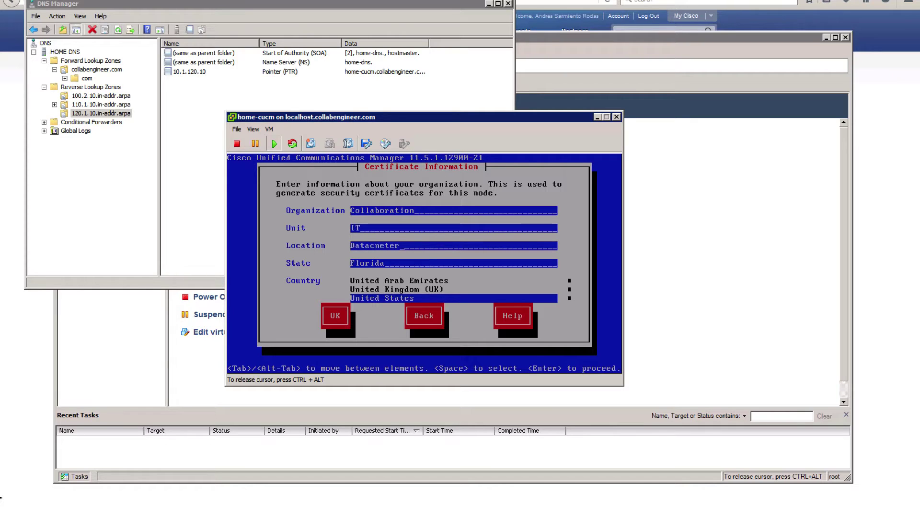
{"action": "key", "text": "BackSpace"}
{"action": "key", "text": "BackSpace"}
{"action": "key", "text": "BackSpace"}
{"action": "key", "text": "BackSpace"}
{"action": "key", "text": "BackSpace"}
{"action": "type", "text": "enter"}
{"action": "key", "text": "Tab"}
{"action": "key", "text": "Tab"}
{"action": "key", "text": "Tab"}
{"action": "key", "text": "Return"}
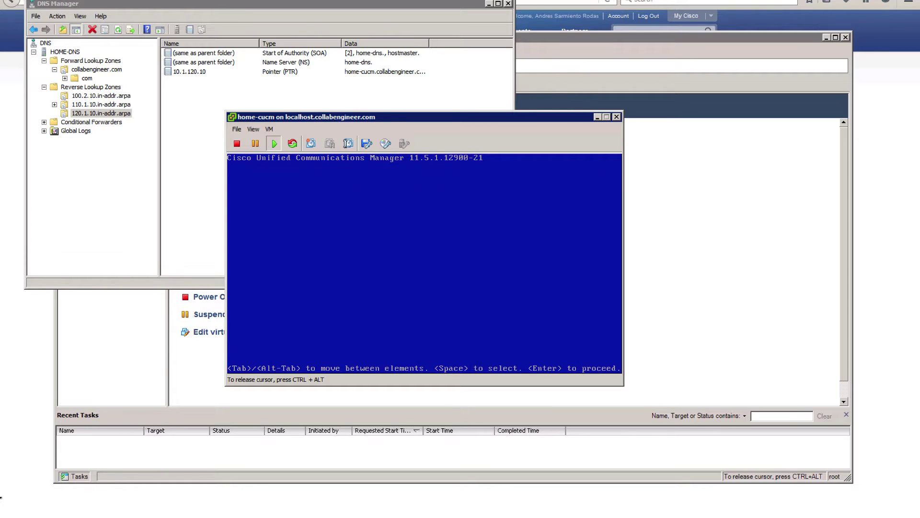
- Choose Yes for first node and enter 10.1.100.1 as NTP Server 1
{"action": "key", "text": "Return"}
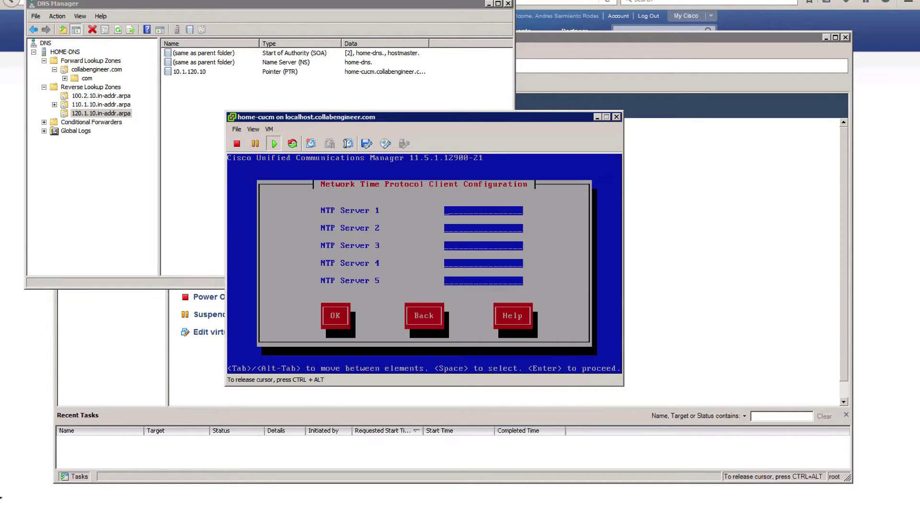
{"action": "type", "text": "10.1.100.1"}
{"action": "key", "text": "Tab"}
{"action": "key", "text": "Tab"}
{"action": "key", "text": "Tab"}
{"action": "key", "text": "Tab"}
{"action": "key", "text": "Tab"}
{"action": "key", "text": "Return"}
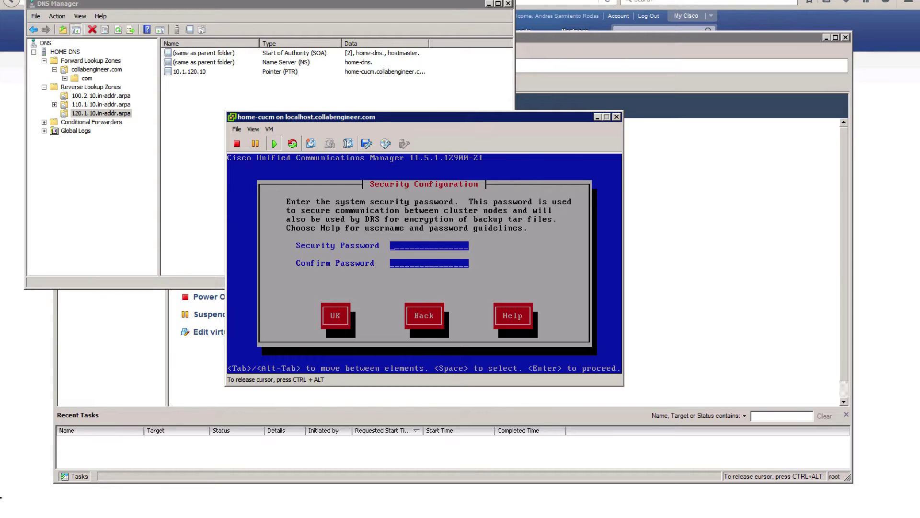
- Set the security password, decline SMTP host setup, and choose Disable All Call Home
{"action": "type", "text": "****************"}
{"action": "key", "text": "Tab"}
{"action": "key", "text": "Return"}
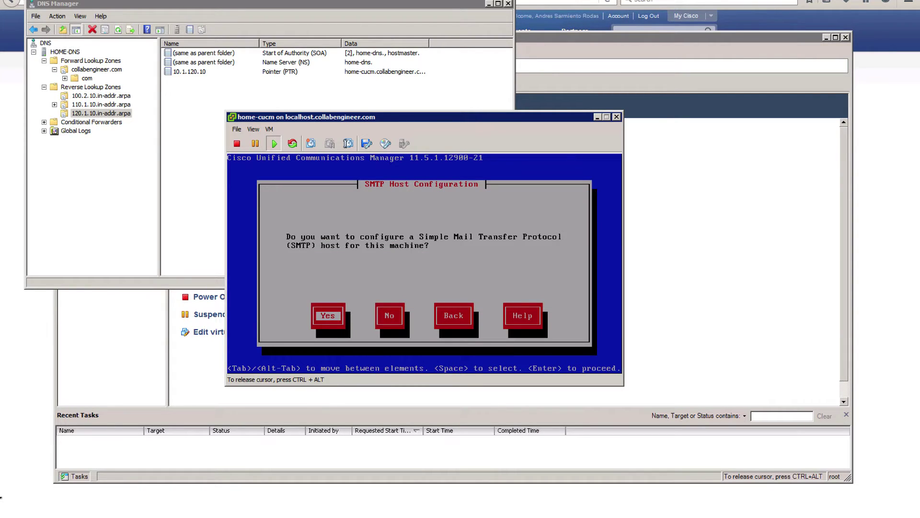
{"action": "key", "text": "Tab"}
{"action": "key", "text": "Return"}
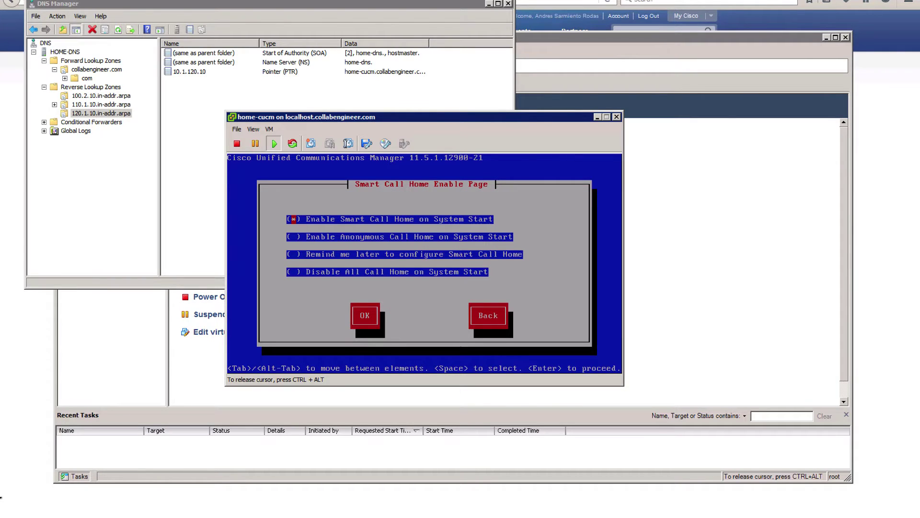
{"action": "key", "text": "Down"}
{"action": "key", "text": "Down"}
{"action": "key", "text": "Down"}
{"action": "key", "text": "Tab"}
{"action": "key", "text": "Return"}
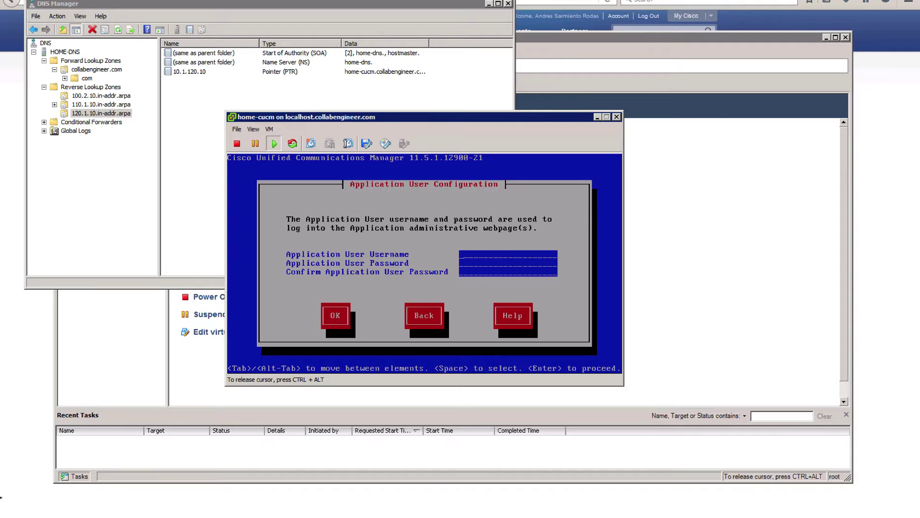
- Enter the application user name and password and accept them
{"action": "type", "text": "admincisco123cisco123"}
{"action": "key", "text": "Tab"}
{"action": "key", "text": "Return"}
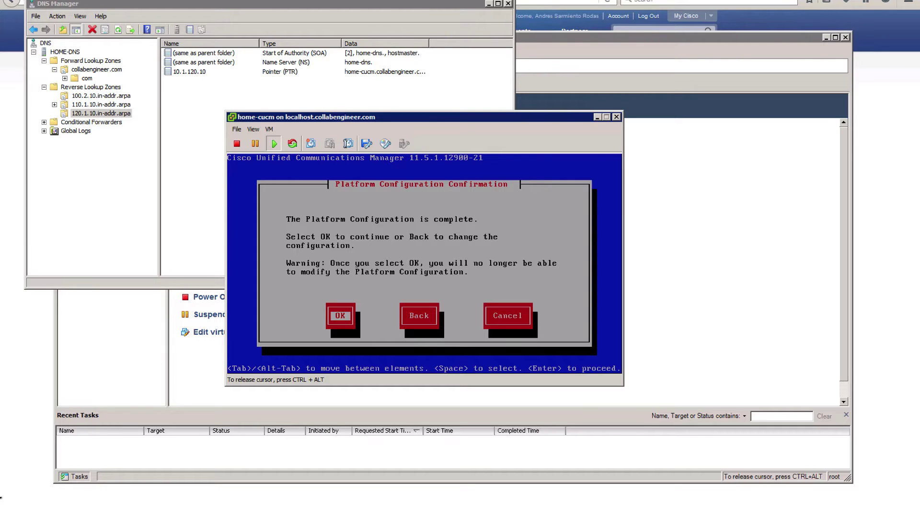
- Confirm the Platform Configuration dialog to start installation, then release the VM console
{"action": "key", "text": "Return"}
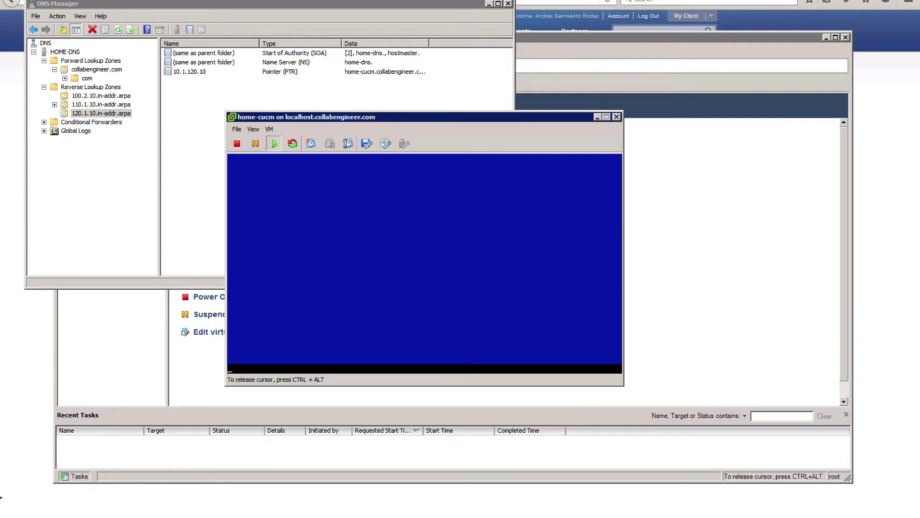
{"action": "key", "text": "ctrl+alt"}
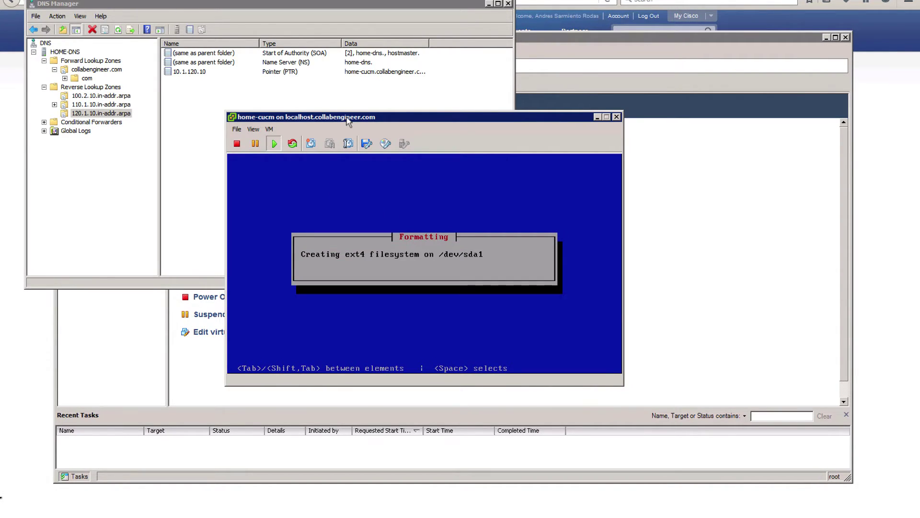
- Bring vSphere Client forward and show host 10.2.100.6's Configuration > Networking view
{"action": "left_click", "coordinate": [372, 96]}
{"action": "left_click", "coordinate": [718, 198]}
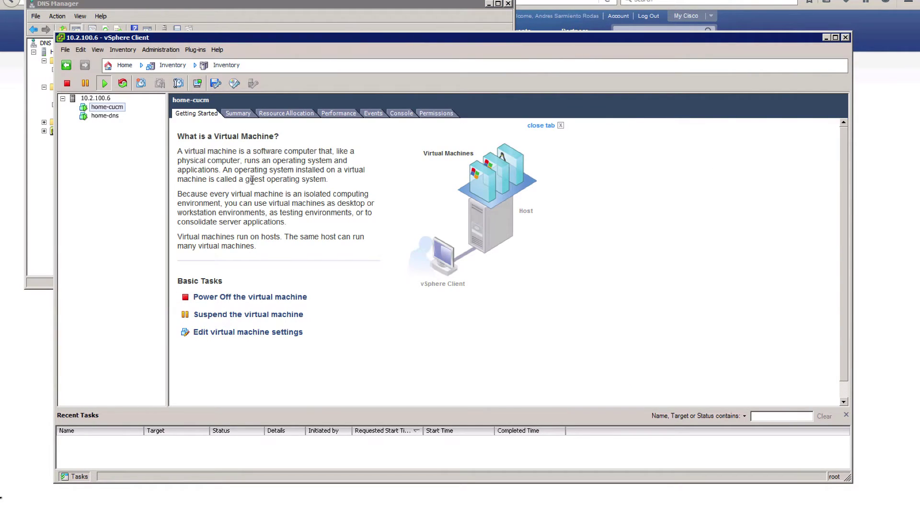
{"action": "left_click", "coordinate": [88, 97]}
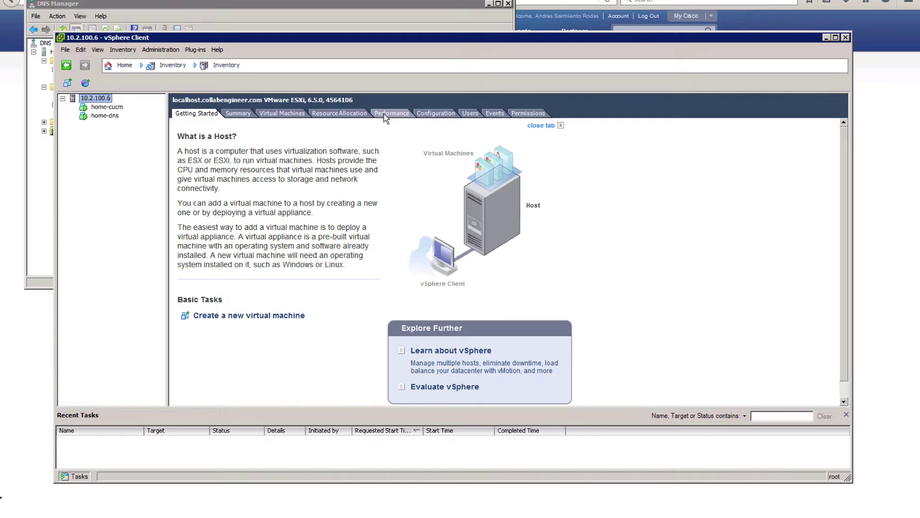
{"action": "left_click", "coordinate": [431, 119]}
{"action": "left_click", "coordinate": [429, 116]}
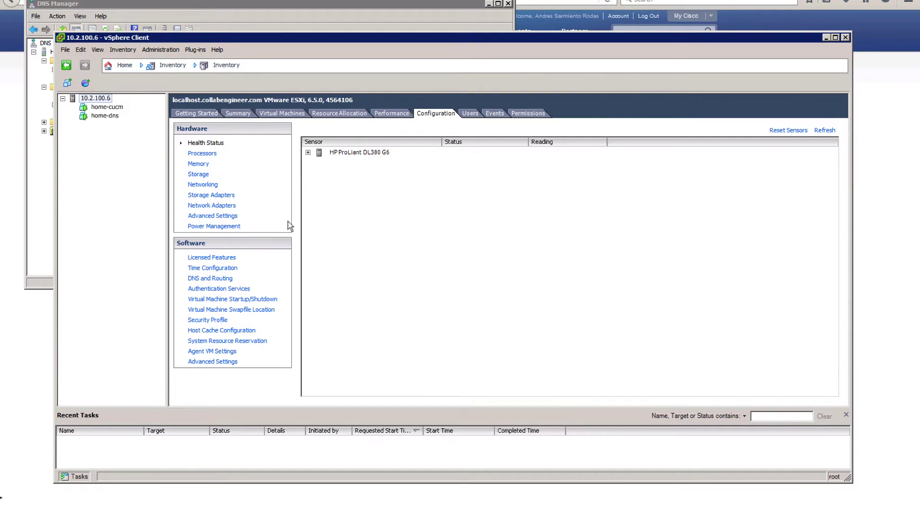
{"action": "left_click", "coordinate": [218, 185]}
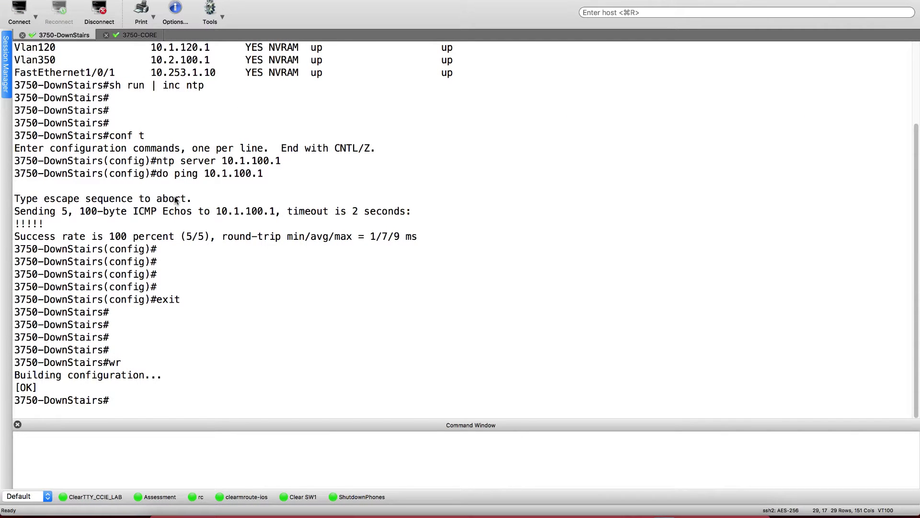
- List the switch VLANs, mark the VLAN 120 collab-uc row, and show the Vlan120 interface config
{"action": "type", "text": "sh vlan br"}
{"action": "key", "text": "Return"}
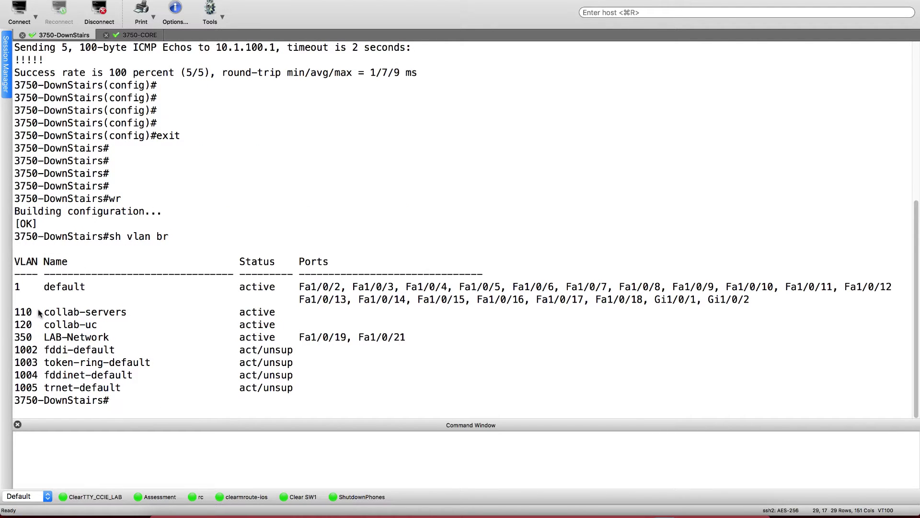
{"action": "left_click_drag", "start_coordinate": [15, 325], "coordinate": [267, 329]}
{"action": "type", "text": "sh run inter vlan"}
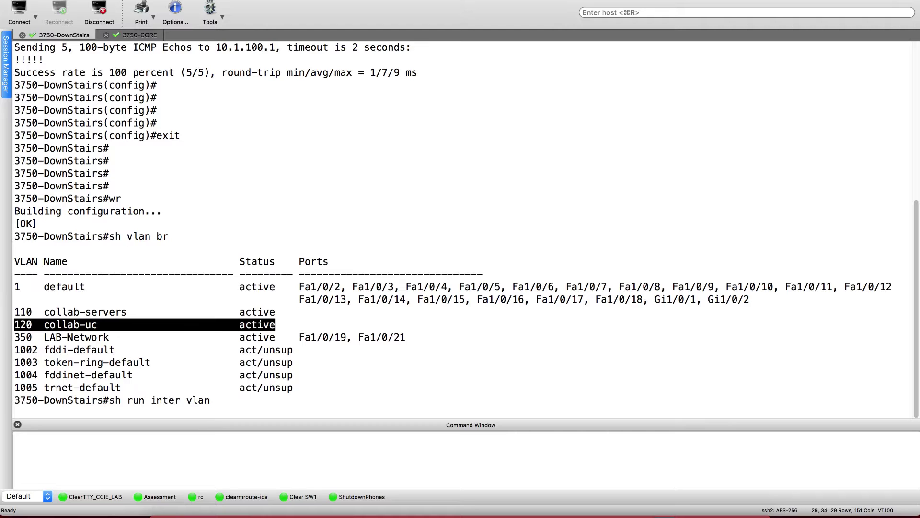
{"action": "type", "text": " 120"}
{"action": "key", "text": "Return"}
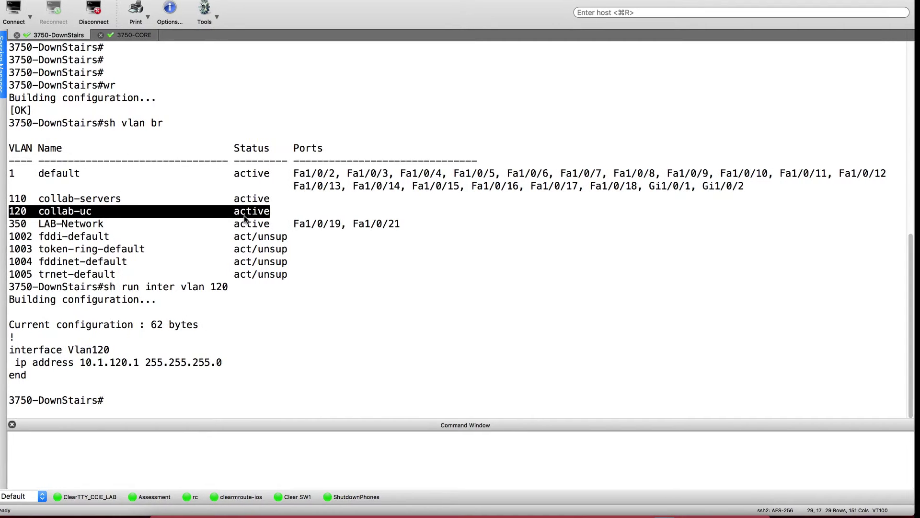
- List every switch port's status, marking the three ESXI1 trunk ports and the Po3 entry
{"action": "type", "text": "sh inter"}
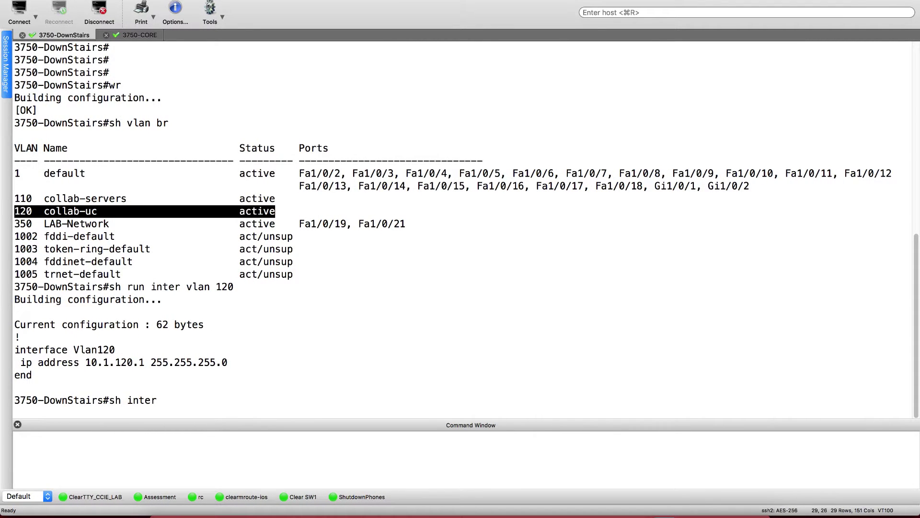
{"action": "type", "text": " statu"}
{"action": "key", "text": "Return"}
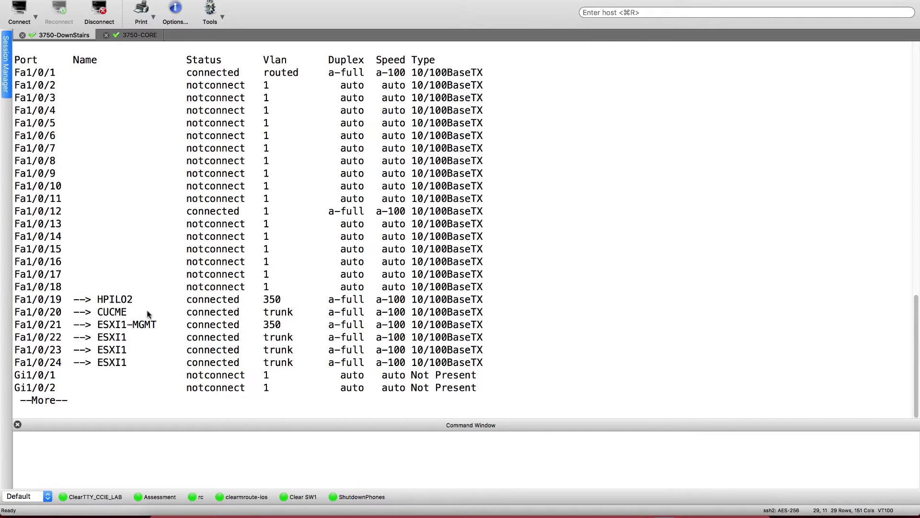
{"action": "left_click_drag", "start_coordinate": [100, 338], "coordinate": [442, 364]}
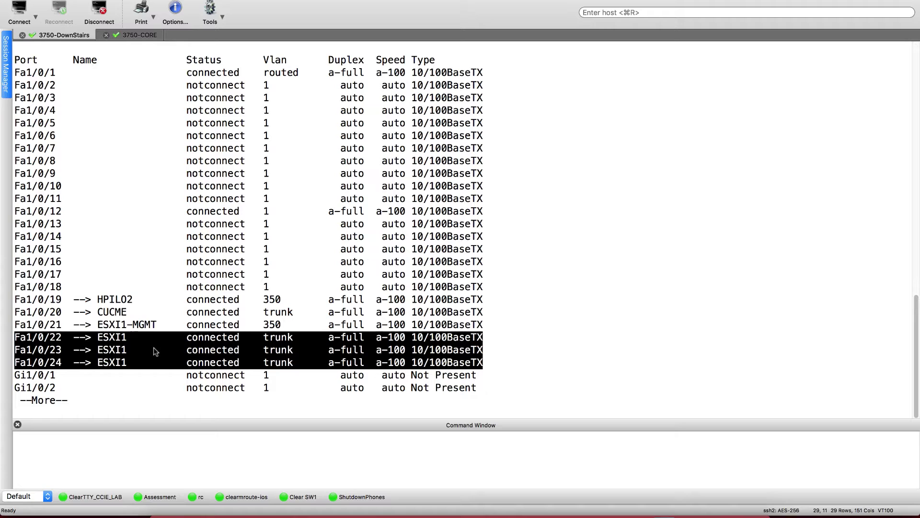
{"action": "key", "text": "Return"}
{"action": "key", "text": "Return"}
{"action": "key", "text": "Return"}
{"action": "key", "text": "Return"}
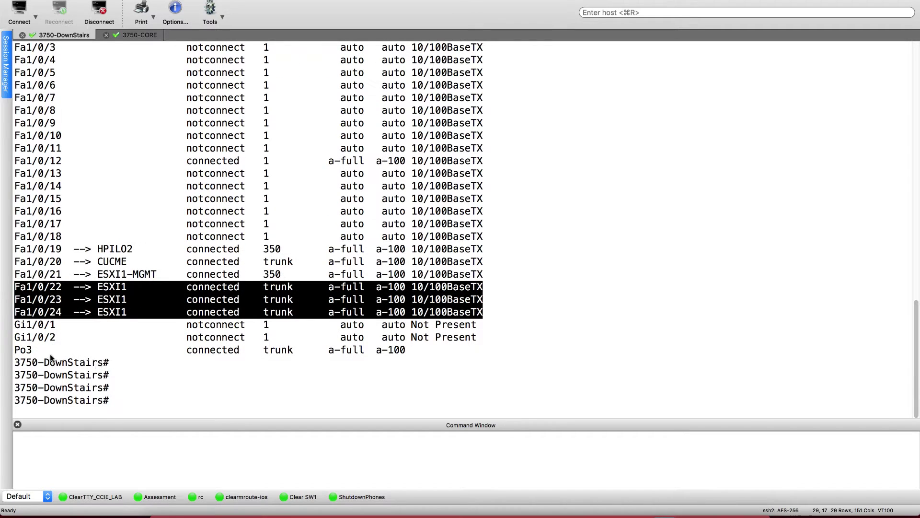
{"action": "double_click", "coordinate": [26, 350]}
- Show Port-channel3's running configuration with 'sh run inter po3', then go back to vSphere Client
{"action": "type", "text": "sh run po3"}
{"action": "key", "text": "Return"}
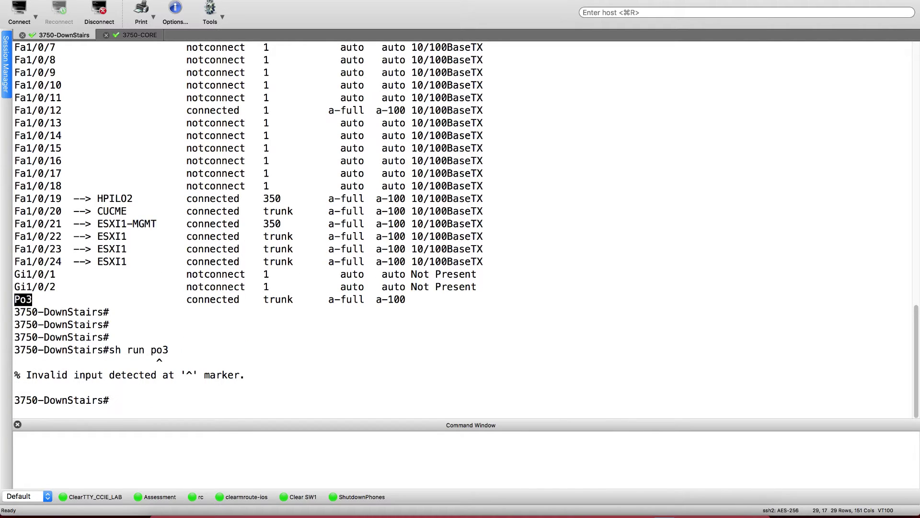
{"action": "type", "text": "sh run inter"}
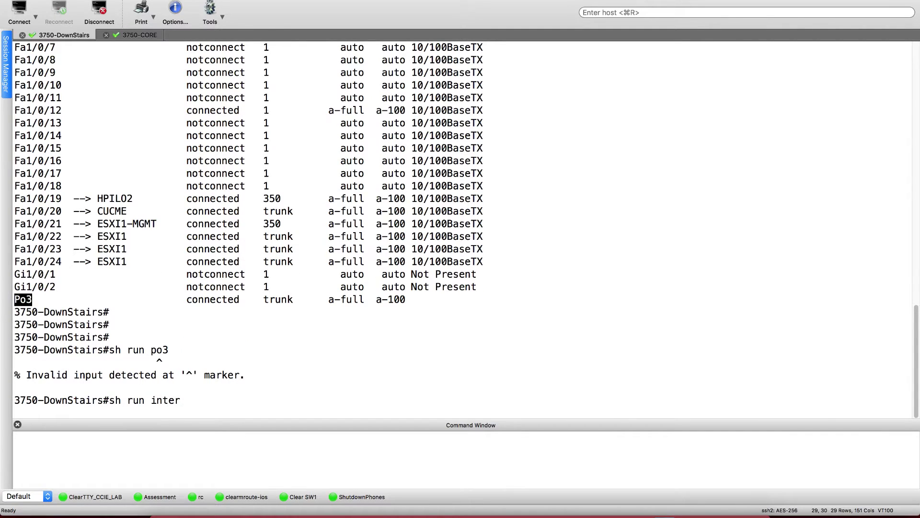
{"action": "type", "text": " po"}
{"action": "key", "text": "BackSpace"}
{"action": "key", "text": "BackSpace"}
{"action": "type", "text": "po3"}
{"action": "key", "text": "Return"}
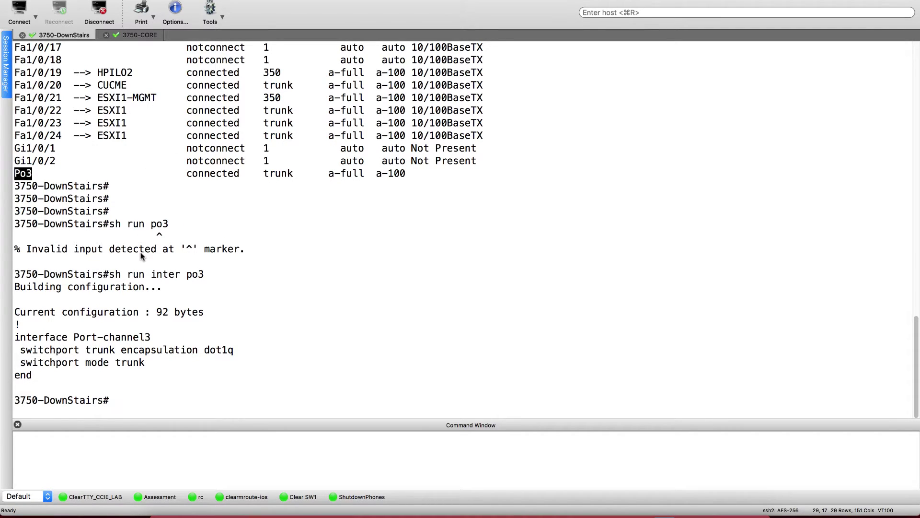
{"action": "key", "text": "ctrl+Right"}
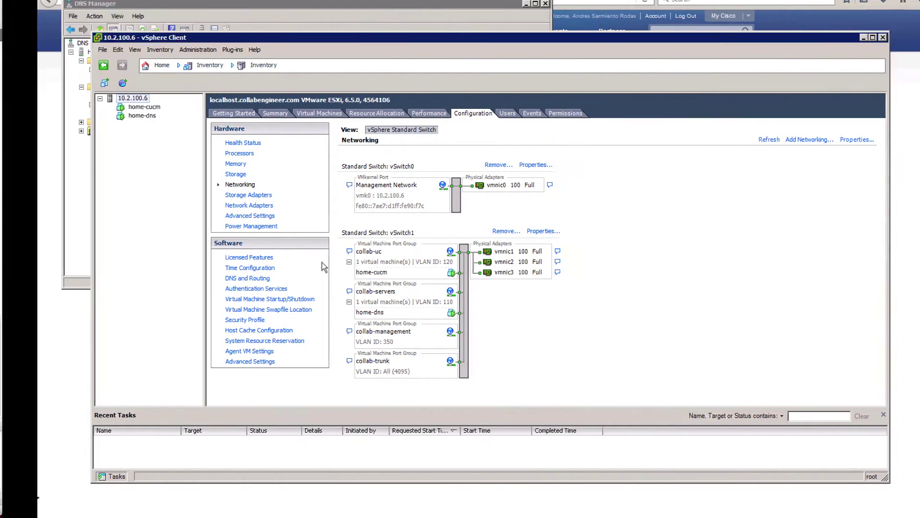
{"action": "key", "text": "ctrl+Left"}
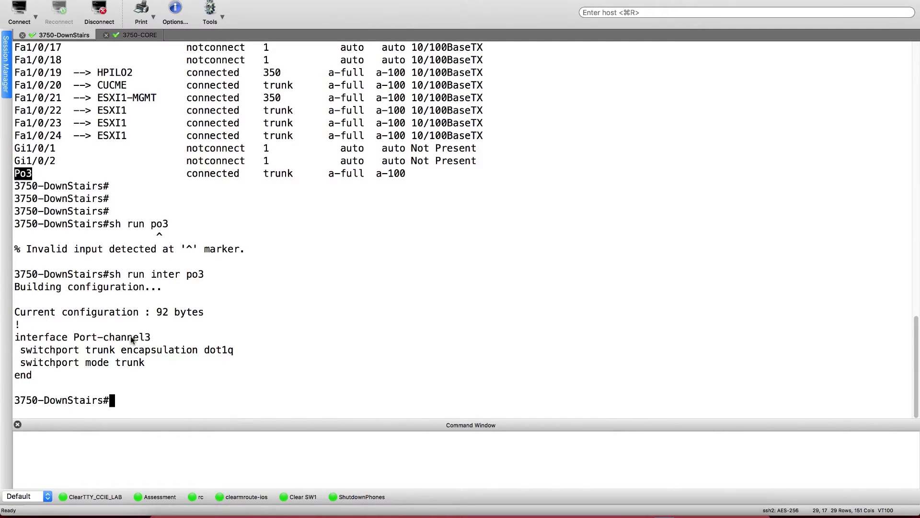
{"action": "key", "text": "ctrl+Right"}
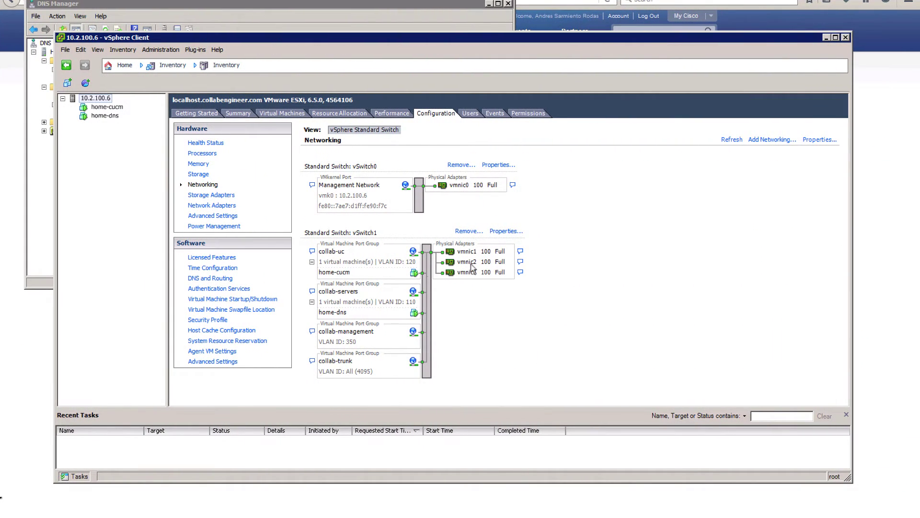
- Add an E1000 Ethernet adapter on the collab-uc port group to home-dns through Edit Settings
{"action": "left_click", "coordinate": [105, 117]}
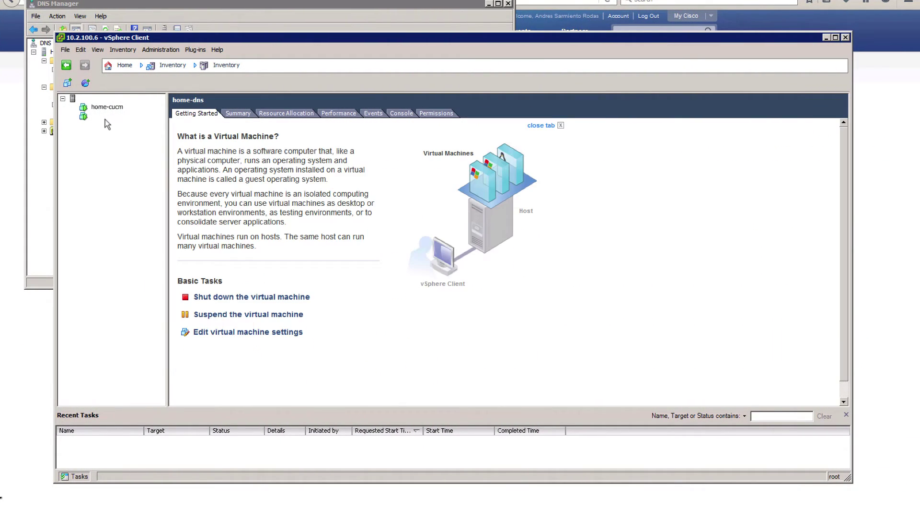
{"action": "right_click", "coordinate": [114, 124]}
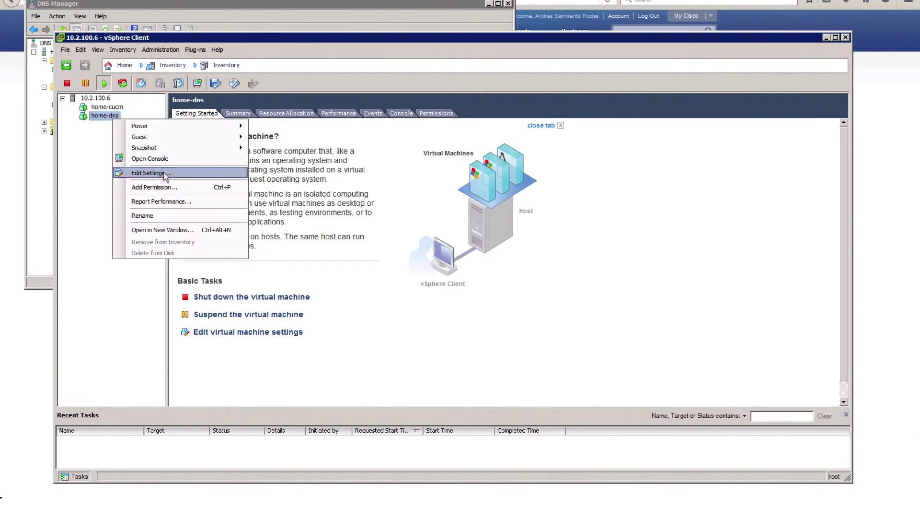
{"action": "left_click", "coordinate": [166, 174]}
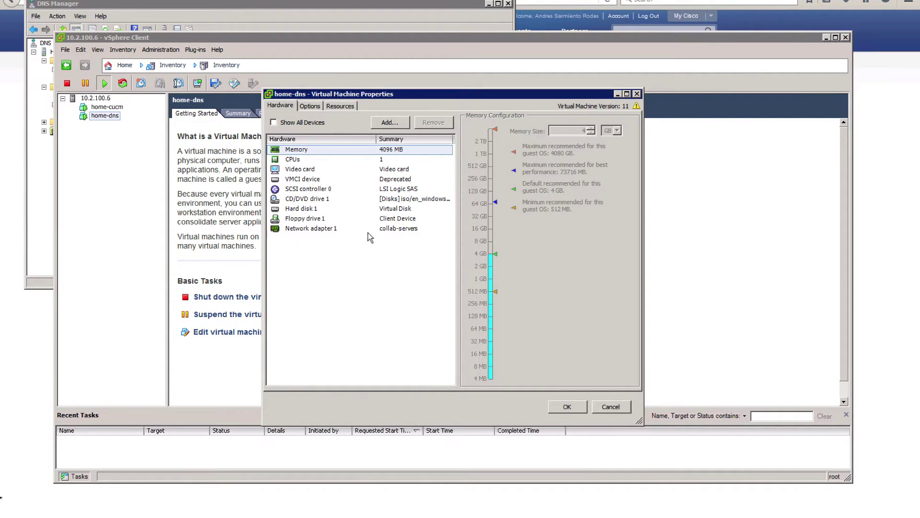
{"action": "left_click", "coordinate": [331, 228]}
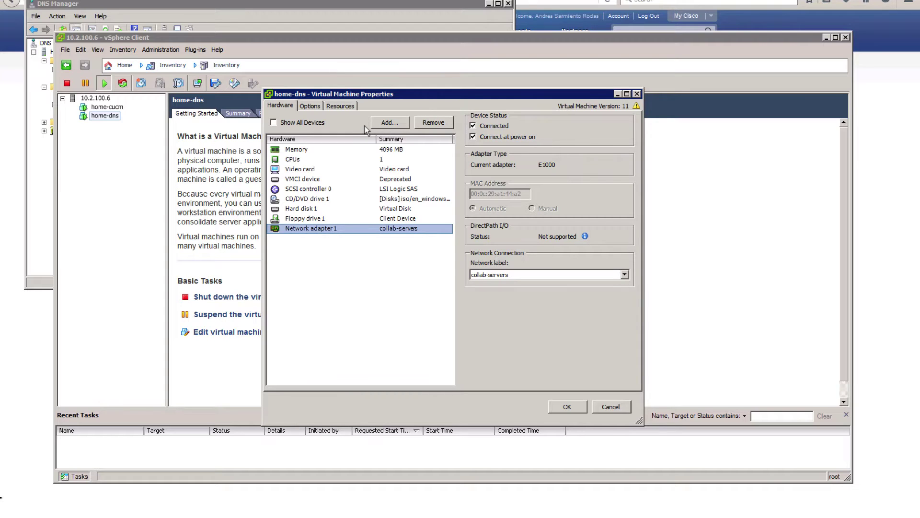
{"action": "left_click", "coordinate": [391, 122]}
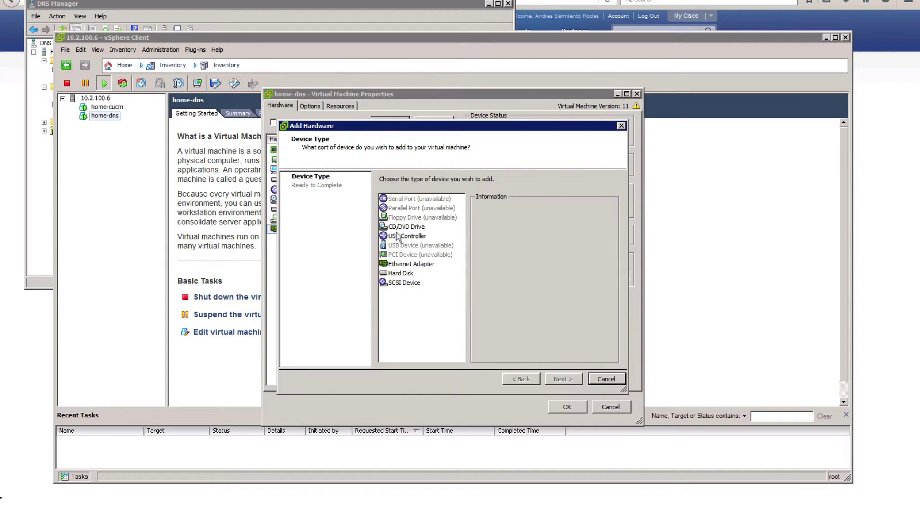
{"action": "left_click", "coordinate": [421, 265]}
{"action": "left_click", "coordinate": [552, 379]}
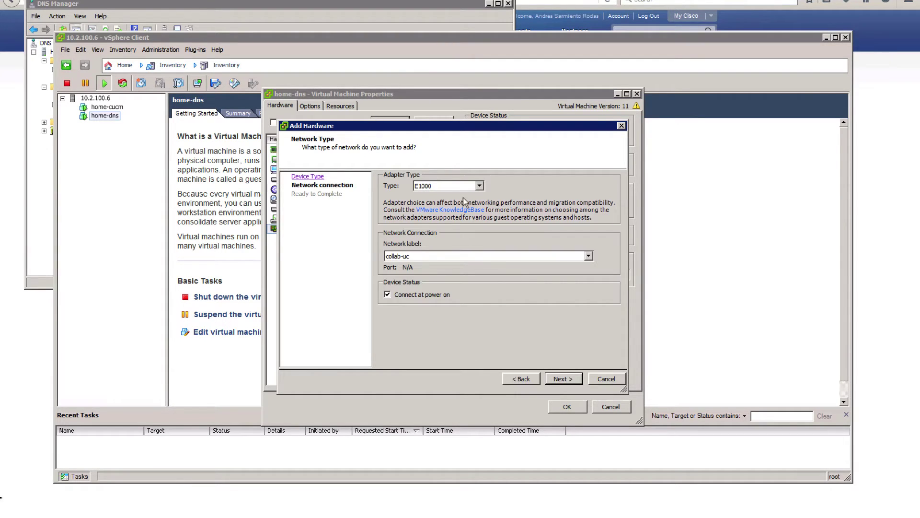
{"action": "left_click", "coordinate": [436, 255]}
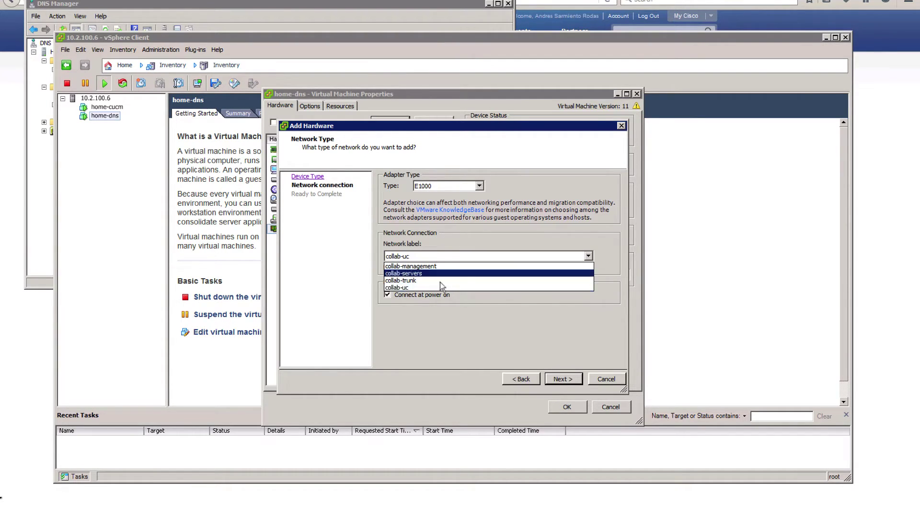
{"action": "left_click", "coordinate": [429, 287]}
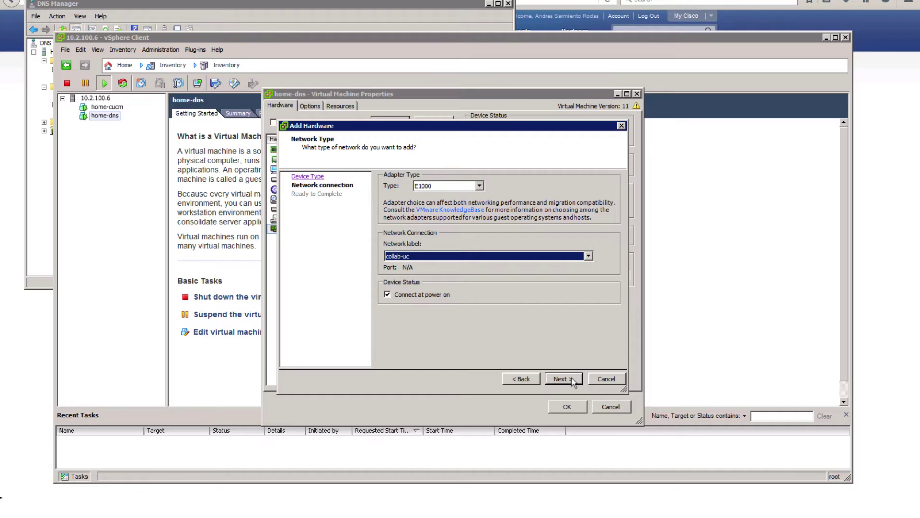
{"action": "left_click", "coordinate": [563, 378]}
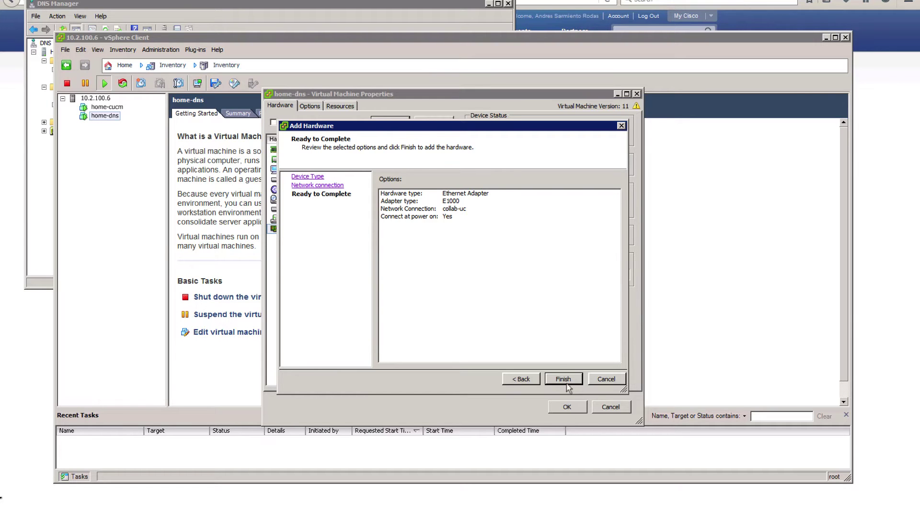
{"action": "left_click", "coordinate": [563, 380]}
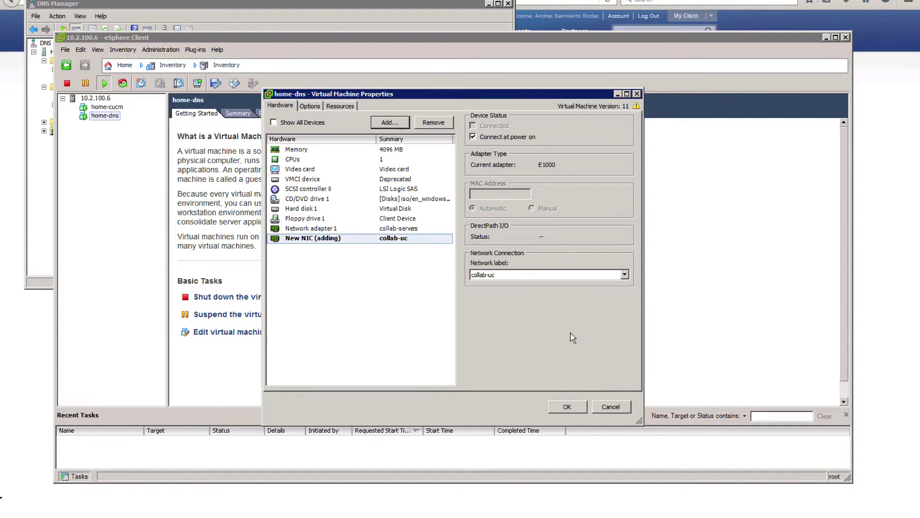
{"action": "left_click", "coordinate": [567, 406]}
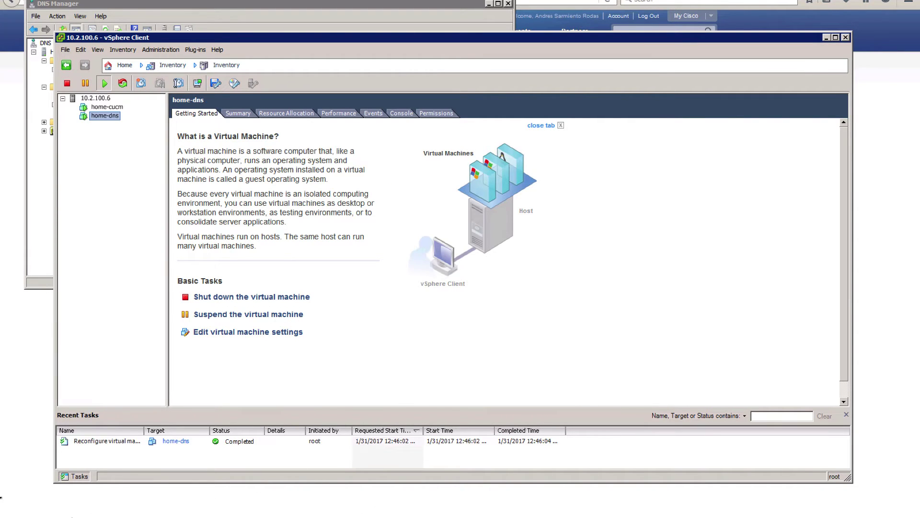
- Open the EXPERIMENTAL adapter's IPv4 properties and select 'Use the following IP address'
{"action": "left_click", "coordinate": [0, 513]}
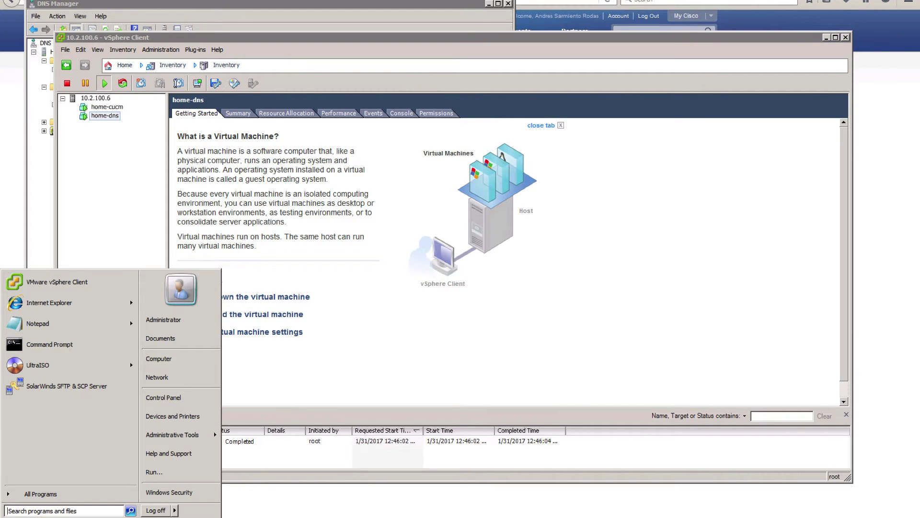
{"action": "left_click", "coordinate": [858, 515]}
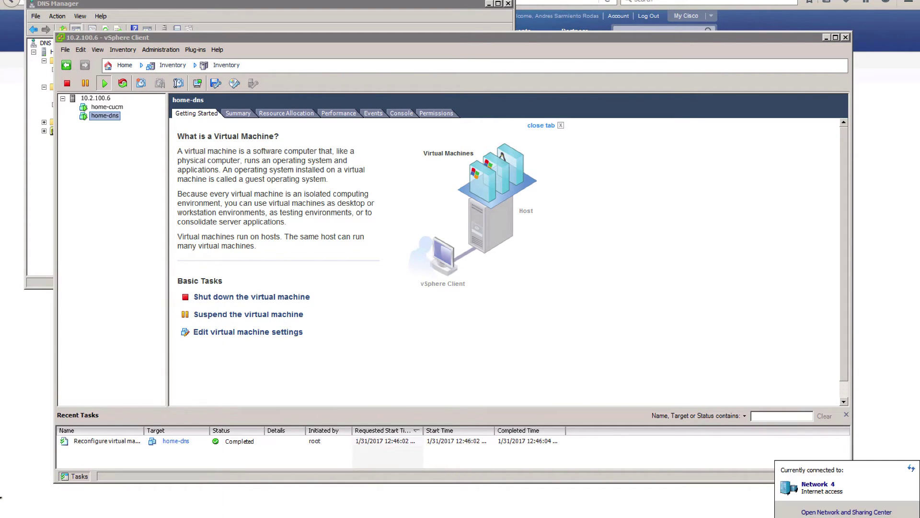
{"action": "left_click", "coordinate": [854, 511]}
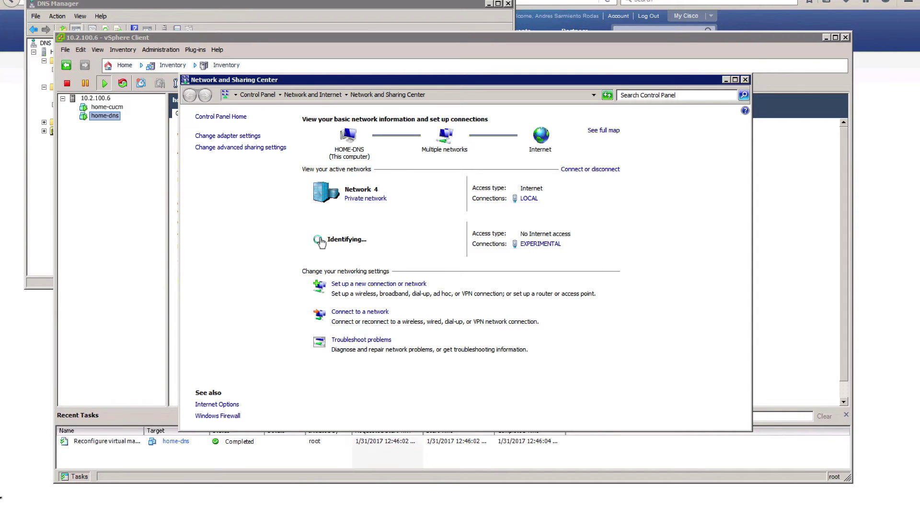
{"action": "left_click", "coordinate": [227, 137]}
{"action": "double_click", "coordinate": [253, 144]}
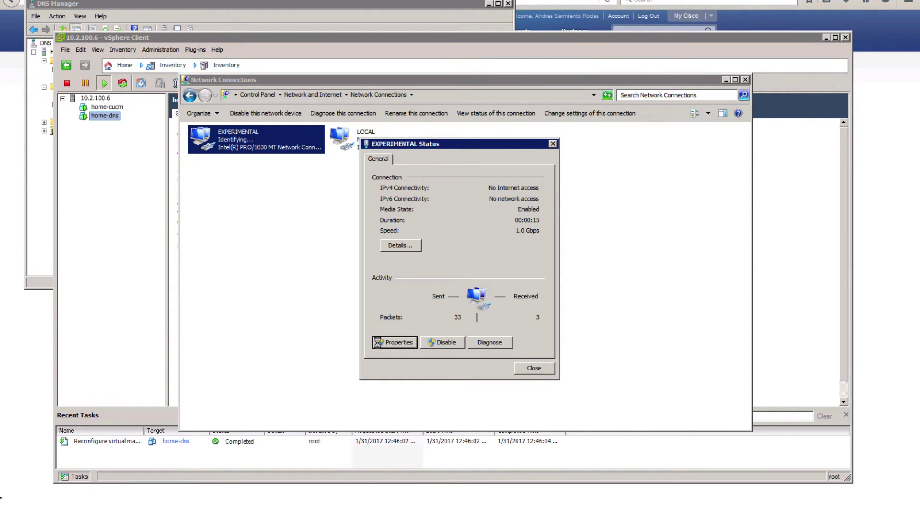
{"action": "left_click", "coordinate": [394, 341]}
{"action": "left_click", "coordinate": [449, 276]}
{"action": "double_click", "coordinate": [449, 277]}
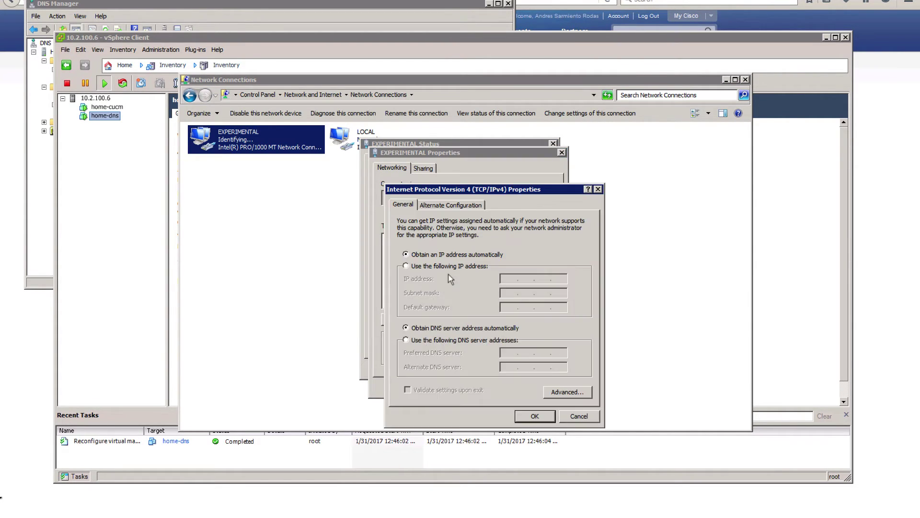
{"action": "left_click", "coordinate": [439, 266]}
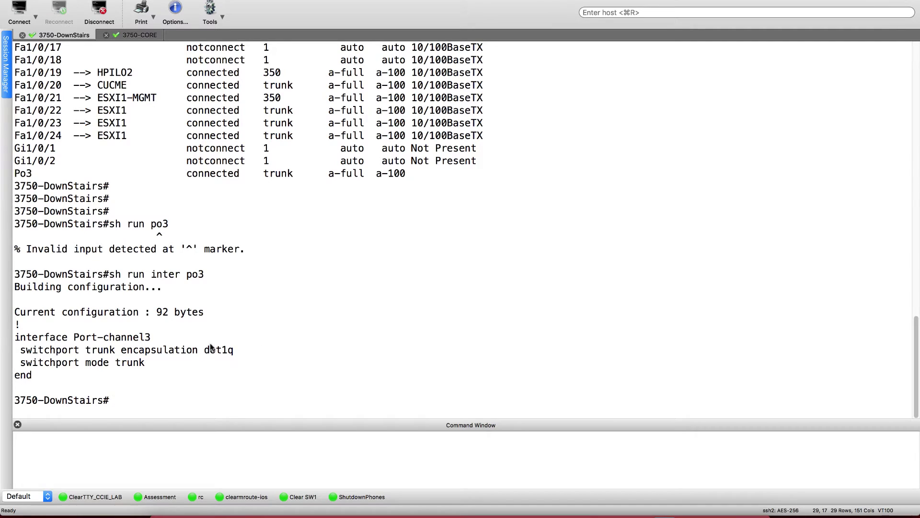
- Display the switch's Vlan 120 interface running configuration with 'sh run inter vlan 120'
{"action": "type", "text": "sh run inter "}
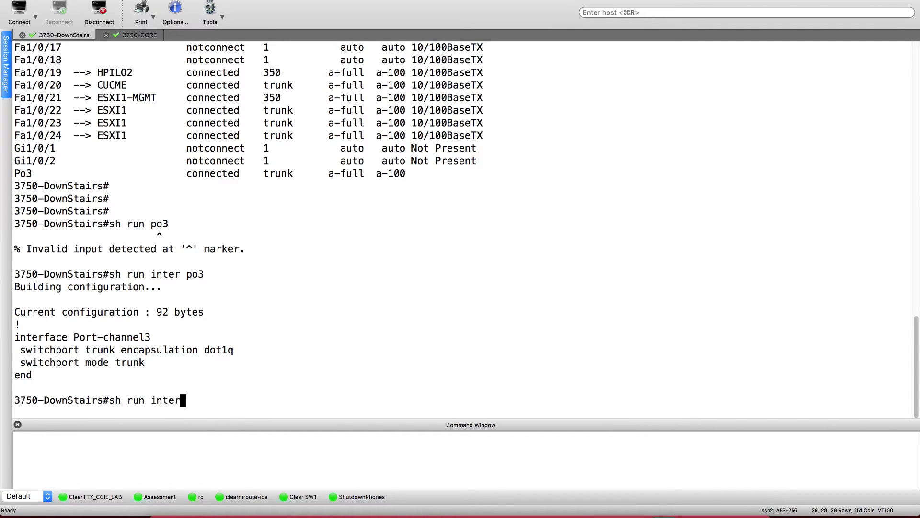
{"action": "type", "text": "vlan 120"}
{"action": "key", "text": "Return"}
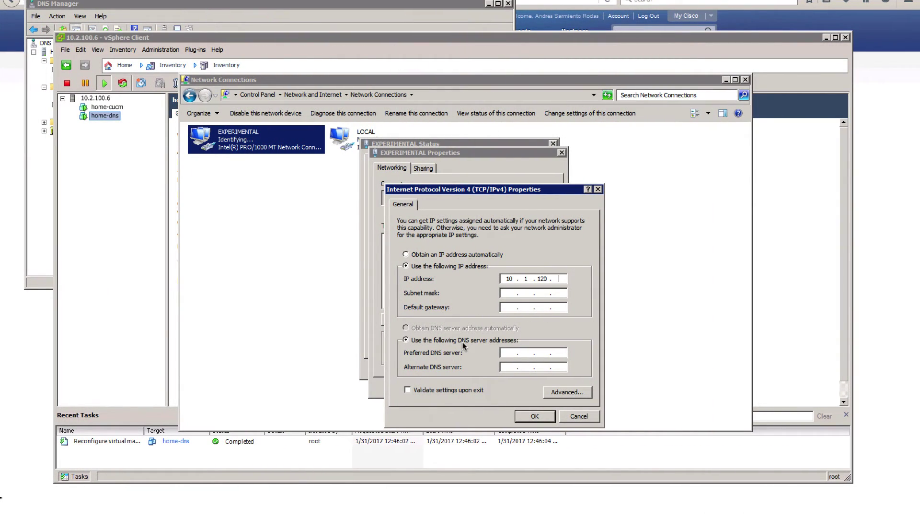
- Give EXPERIMENTAL static IP 10.1.120.50 with mask 255.255.255.0, accept the DNS warning, and close its status
{"action": "key", "text": "Tab"}
{"action": "type", "text": "255 . 255 . 255 . 0"}
{"action": "left_click", "coordinate": [534, 417]}
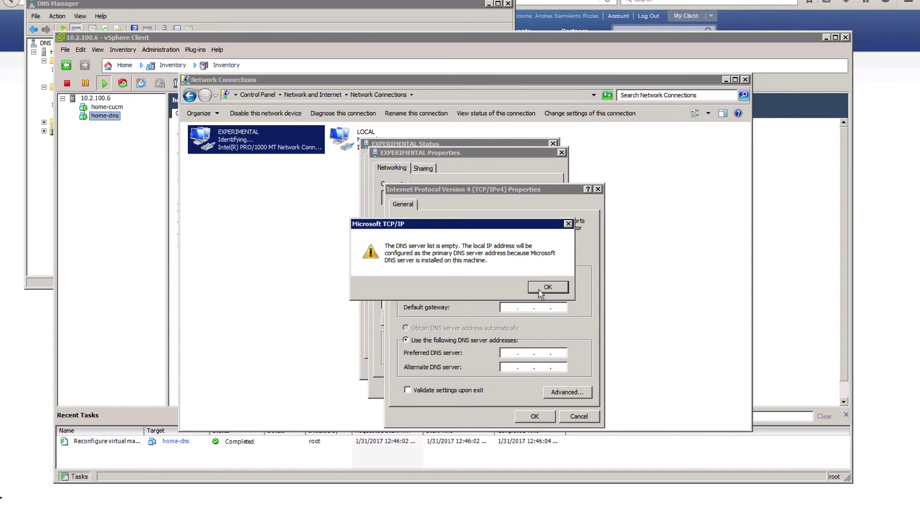
{"action": "left_click", "coordinate": [541, 288]}
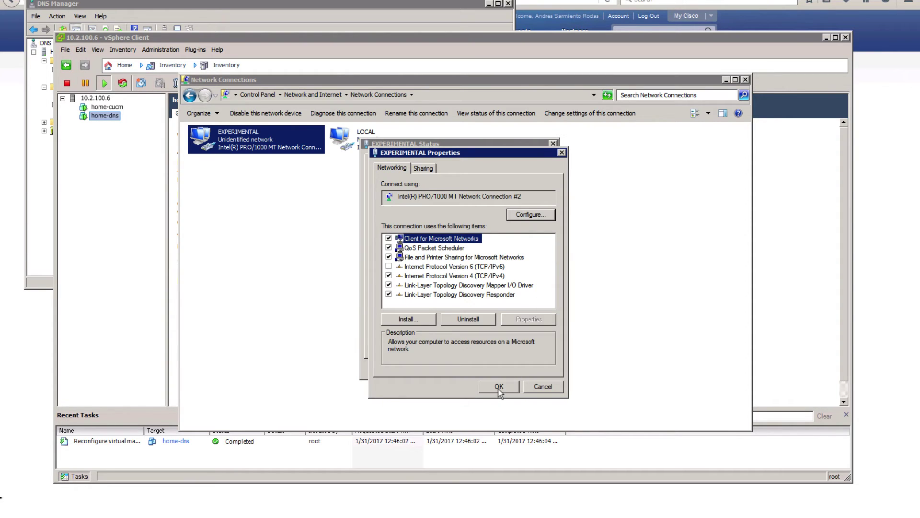
{"action": "left_click", "coordinate": [499, 390]}
{"action": "left_click", "coordinate": [538, 368]}
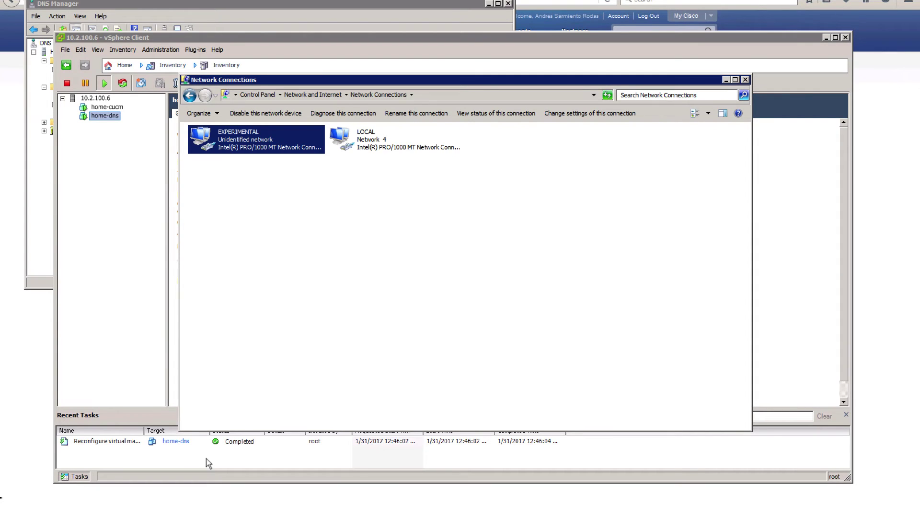
- Ping the VLAN 120 gateway 10.1.120.1 from an administrator Command Prompt
{"action": "key", "text": "super"}
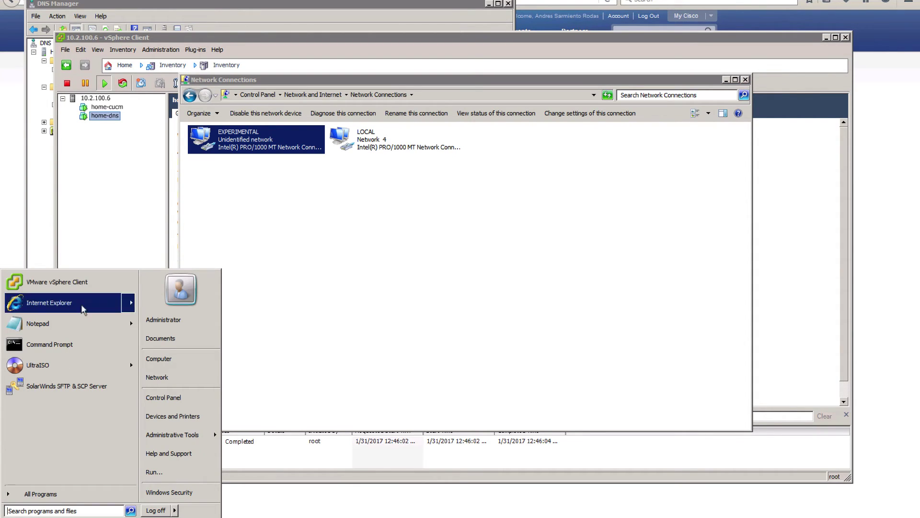
{"action": "left_click", "coordinate": [82, 348]}
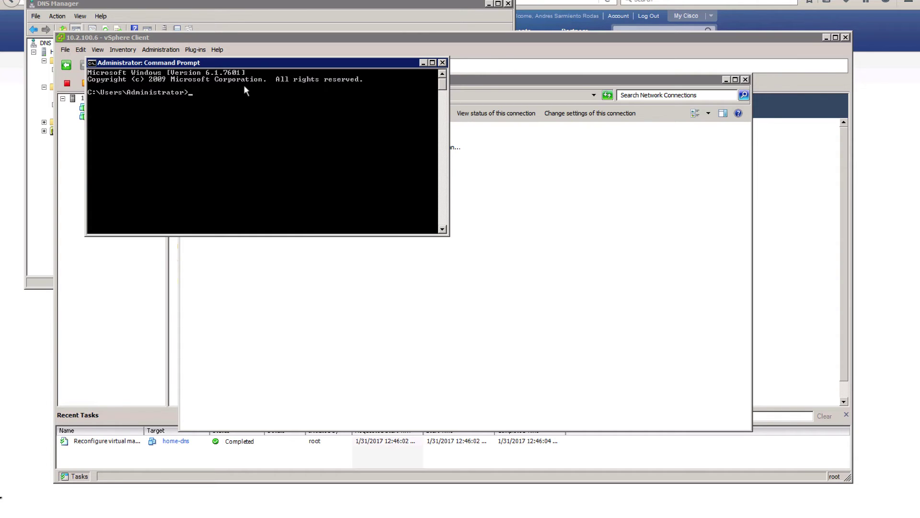
{"action": "key", "text": "Return"}
{"action": "key", "text": "Return"}
{"action": "key", "text": "Return"}
{"action": "key", "text": "Return"}
{"action": "type", "text": "ping 10"}
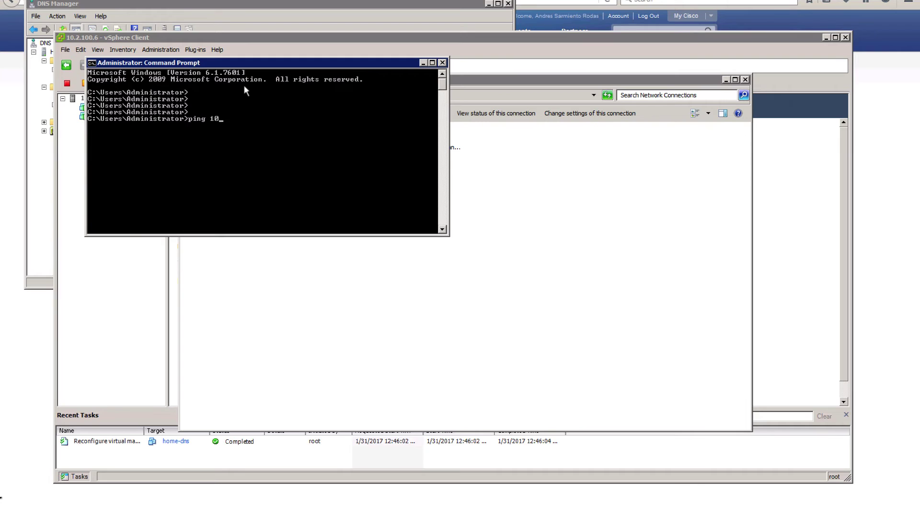
{"action": "type", "text": ".1.120."}
{"action": "type", "text": "1"}
{"action": "key", "text": "Return"}
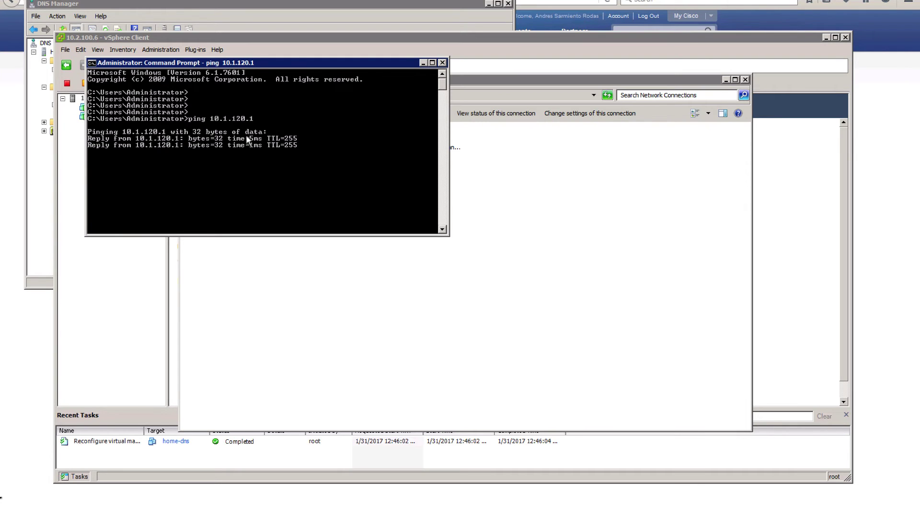
{"action": "key", "text": "Return"}
{"action": "key", "text": "Return"}
{"action": "key", "text": "Return"}
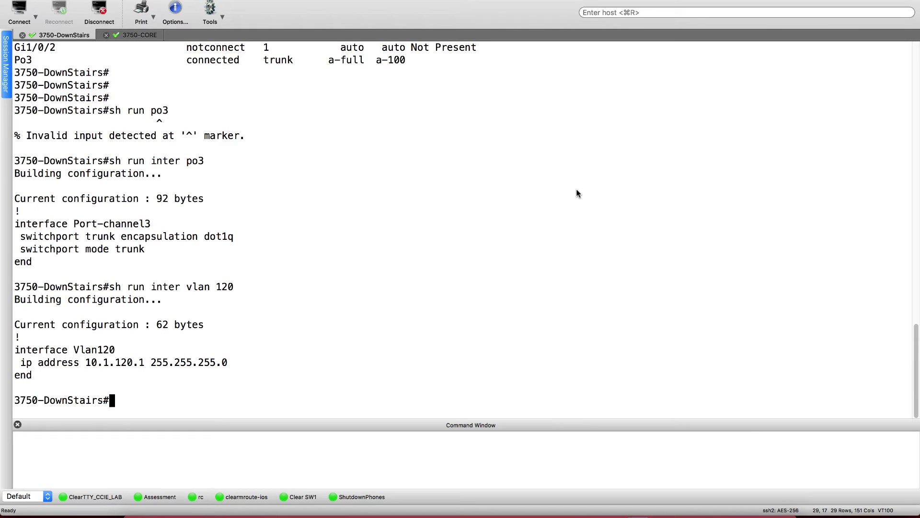
{"action": "key", "text": "ctrl+Right"}
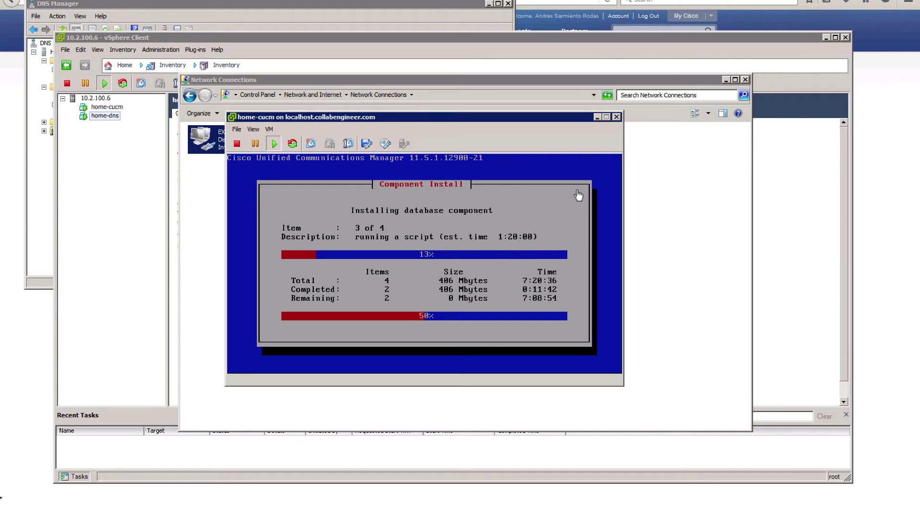
{"action": "key", "text": "ctrl+Left"}
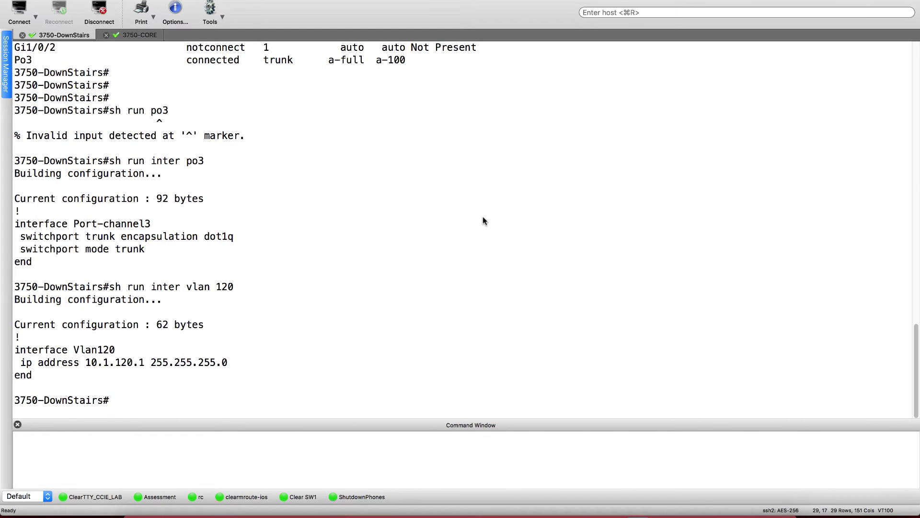
{"action": "key", "text": "ctrl+Right"}
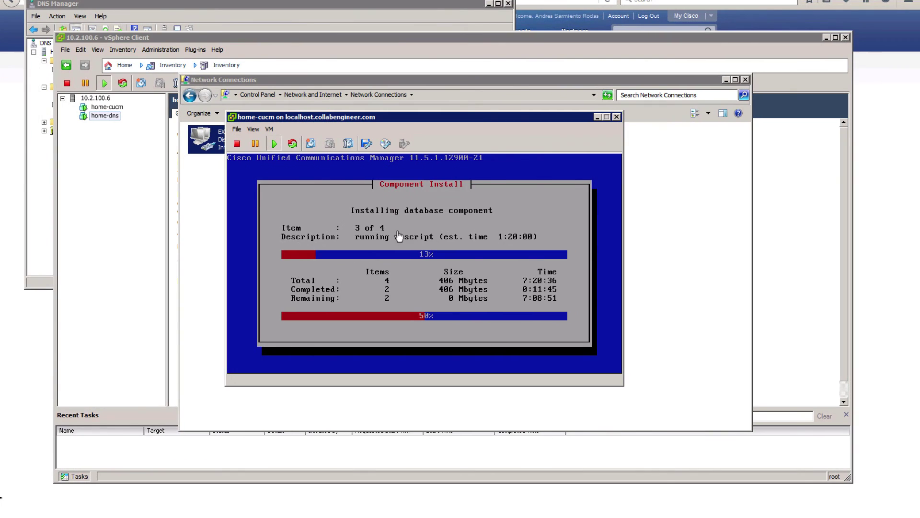
{"action": "key", "text": "ctrl+Left"}
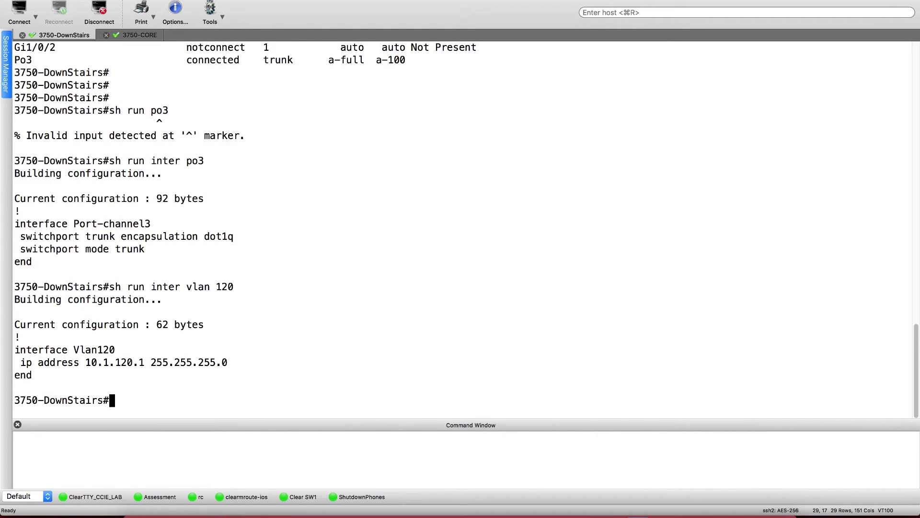
{"action": "key", "text": "Return"}
{"action": "key", "text": "Return"}
{"action": "key", "text": "Return"}
{"action": "key", "text": "Return"}
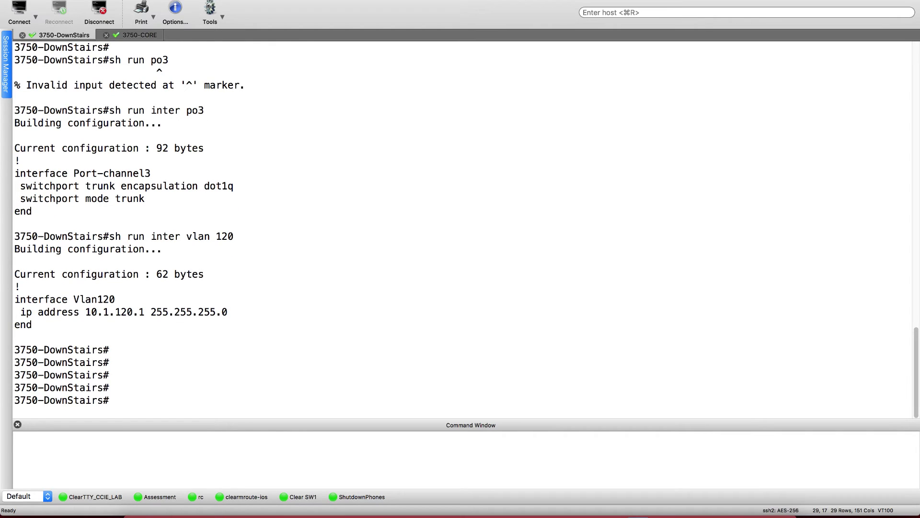
- Open a local Mac shell, briefly sketch and undo a My PC-to-ESXi path on the diagram
{"action": "key", "text": "alt+space"}
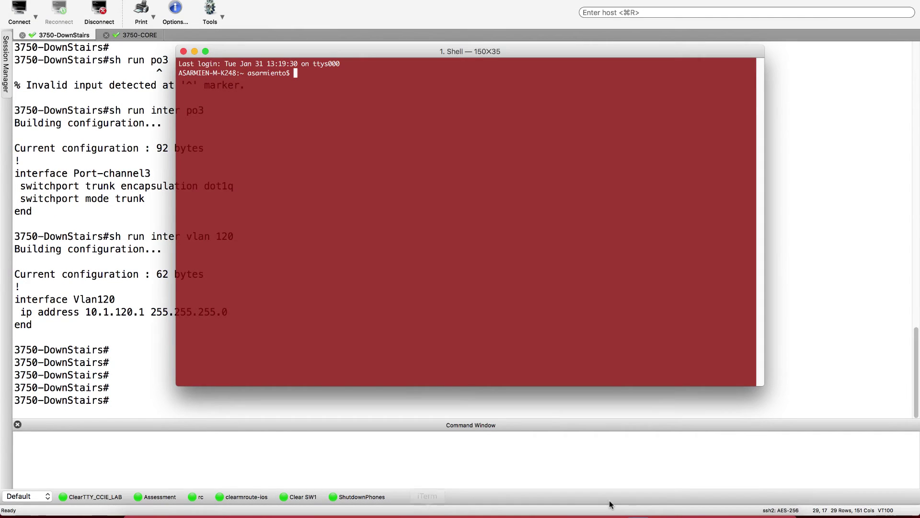
{"action": "key", "text": "super+Tab"}
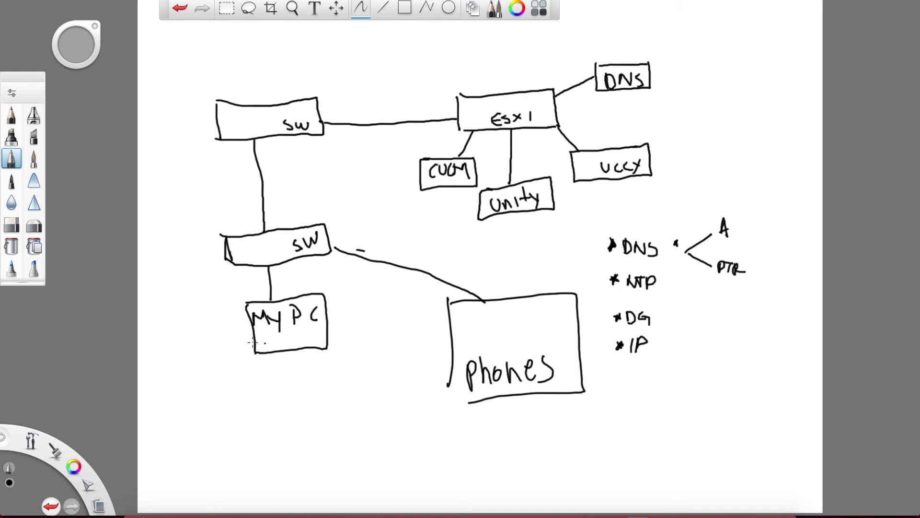
{"action": "mouse_move", "coordinate": [222, 338]}
{"action": "left_mouse_down"}
{"action": "mouse_move", "coordinate": [215, 324]}
{"action": "mouse_move", "coordinate": [248, 104]}
{"action": "mouse_move", "coordinate": [338, 97]}
{"action": "mouse_move", "coordinate": [442, 105]}
{"action": "mouse_move", "coordinate": [439, 156]}
{"action": "left_mouse_up"}
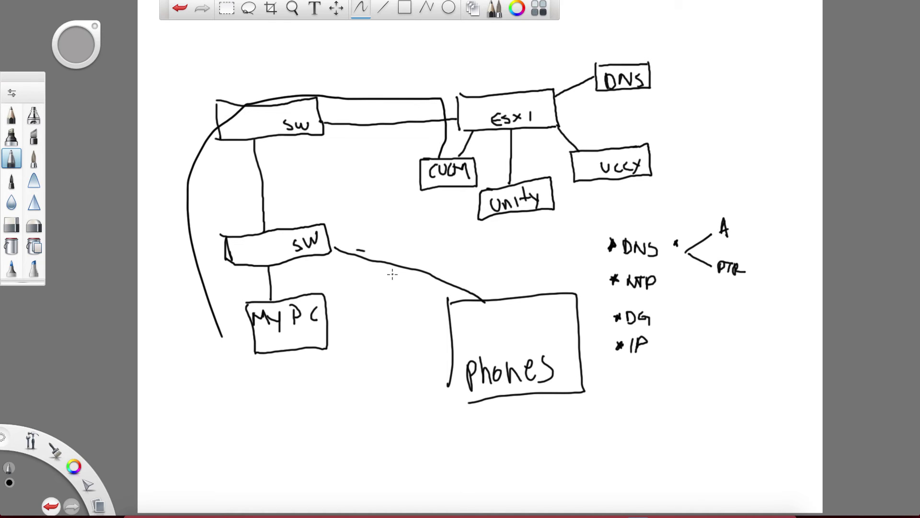
{"action": "key", "text": "super+z"}
{"action": "key", "text": "super+Tab"}
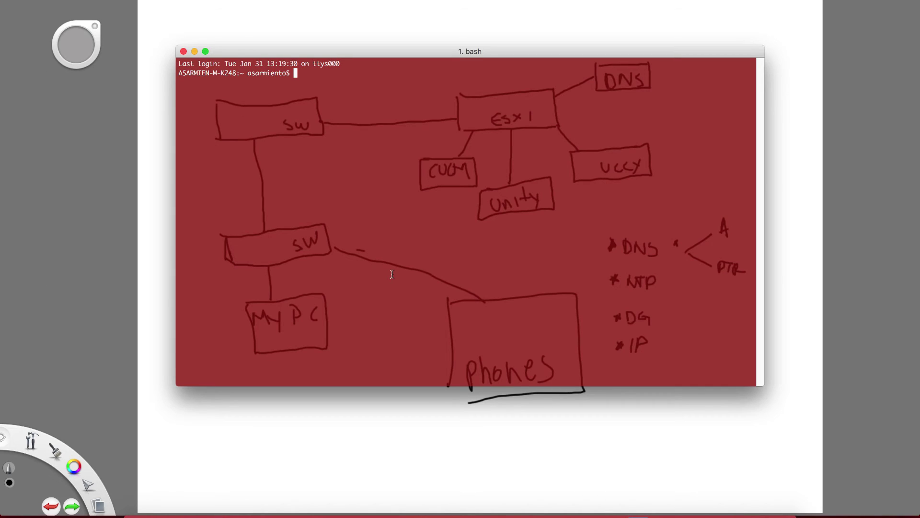
- Ping 10.1.120.10 from the Mac, stop it to see 0% loss, and return to SecureCRT
{"action": "type", "text": "ping 10.1.120.10"}
{"action": "key", "text": "Return"}
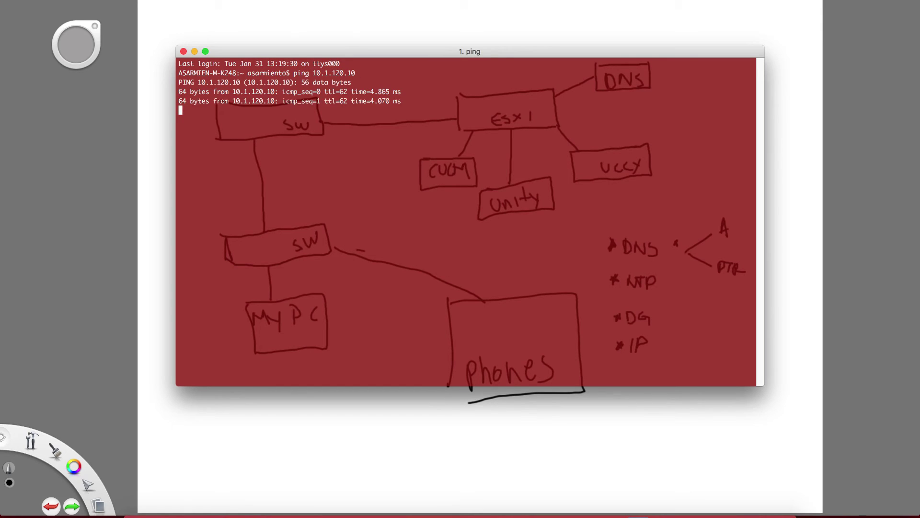
{"action": "key", "text": "ctrl+c"}
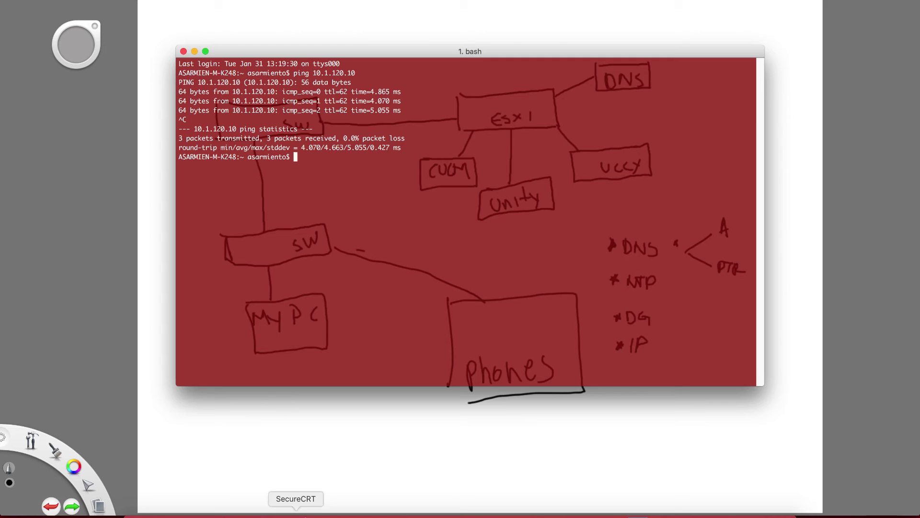
{"action": "left_click", "coordinate": [307, 514]}
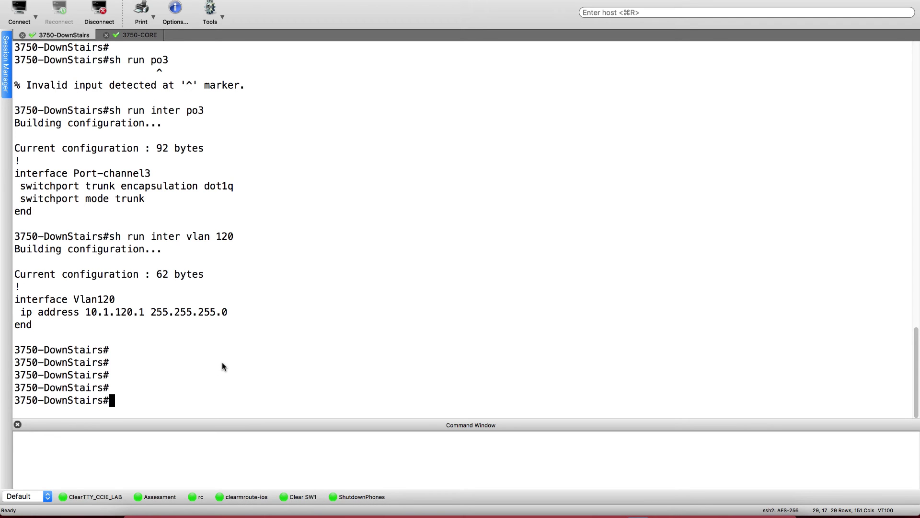
- Show the ARP table filtered with '| inc Vlan120' and highlight the 10.1.120.50 and 10.1.120.1 entries
{"action": "type", "text": "sh ip arp"}
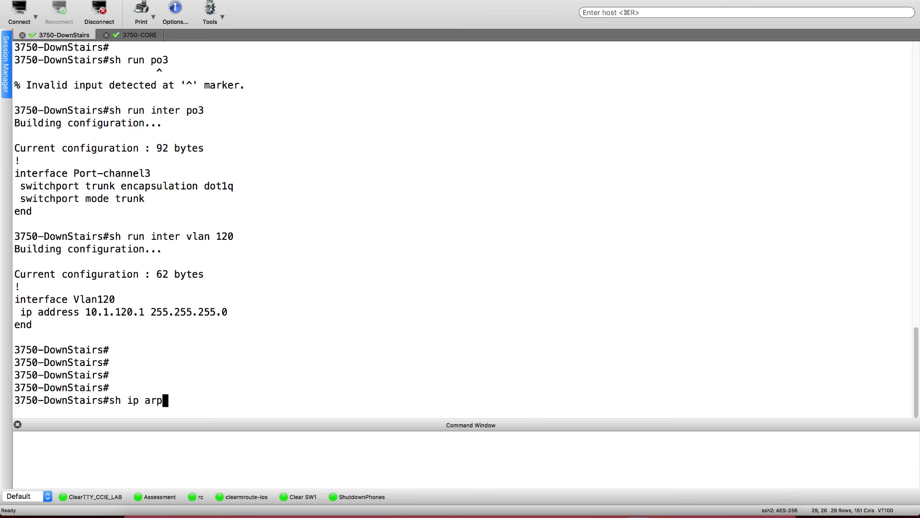
{"action": "key", "text": "Return"}
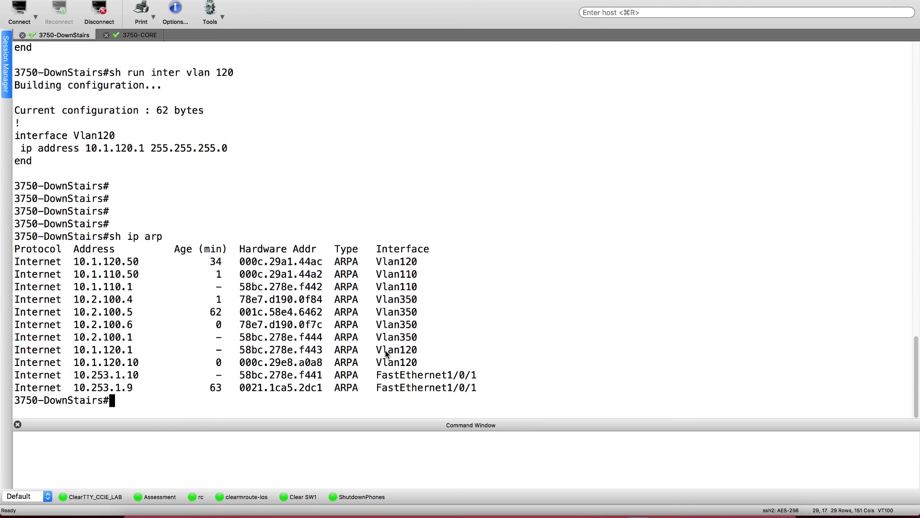
{"action": "key", "text": "Up"}
{"action": "type", "text": "| i"}
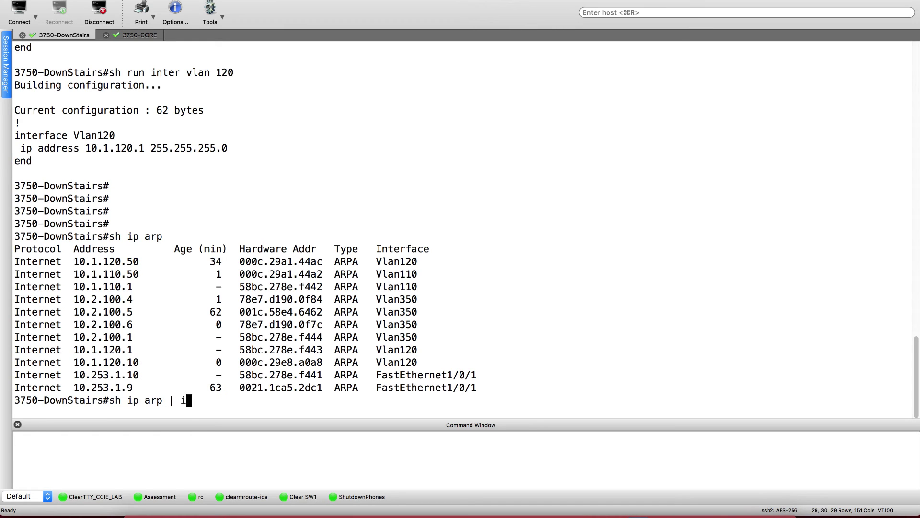
{"action": "type", "text": "nc Vlan120"}
{"action": "key", "text": "Return"}
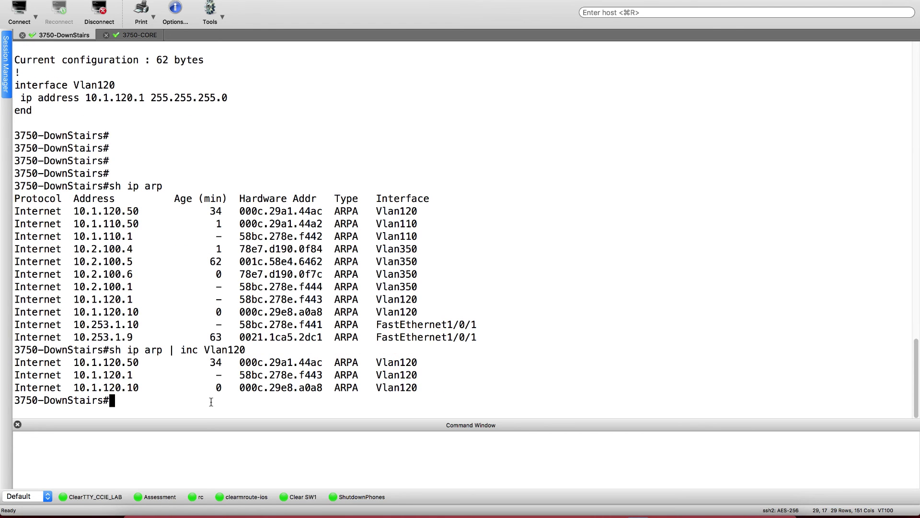
{"action": "double_click", "coordinate": [29, 362]}
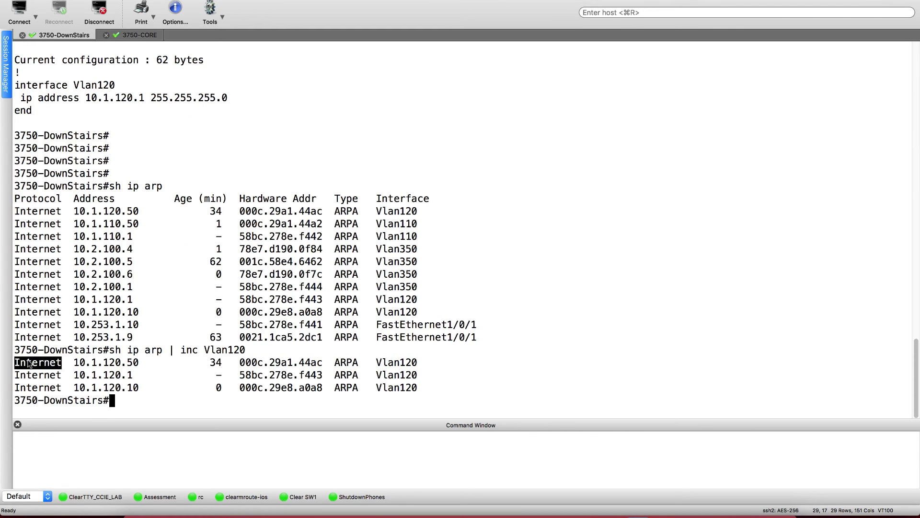
{"action": "left_click_drag", "start_coordinate": [29, 362], "coordinate": [139, 367]}
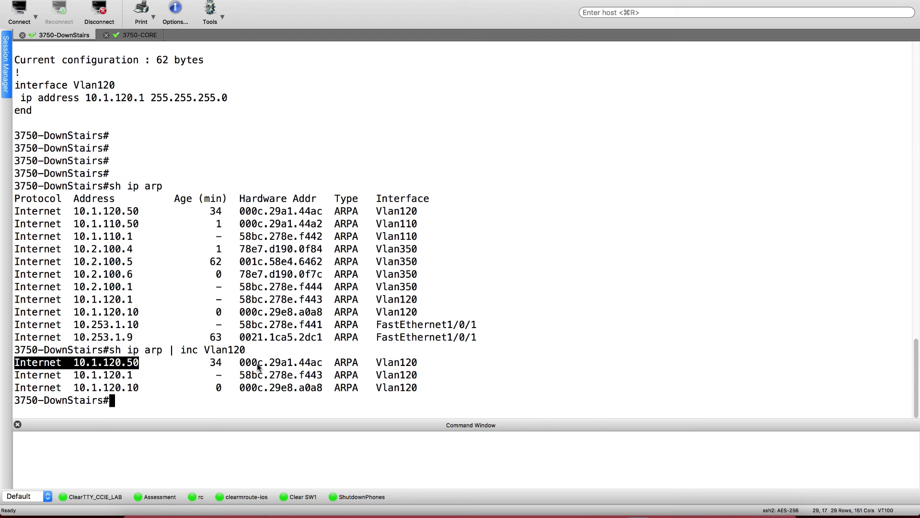
{"action": "left_click_drag", "start_coordinate": [80, 377], "coordinate": [139, 388]}
{"action": "left_click", "coordinate": [81, 389]}
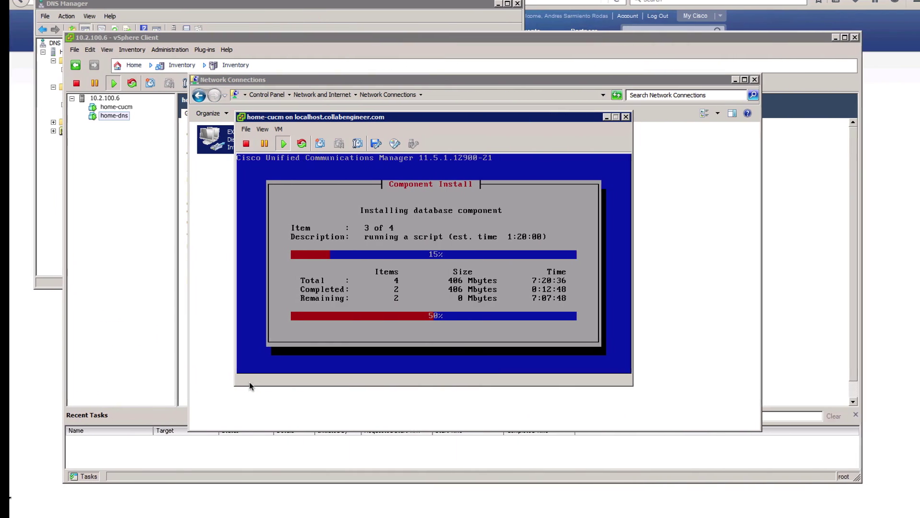